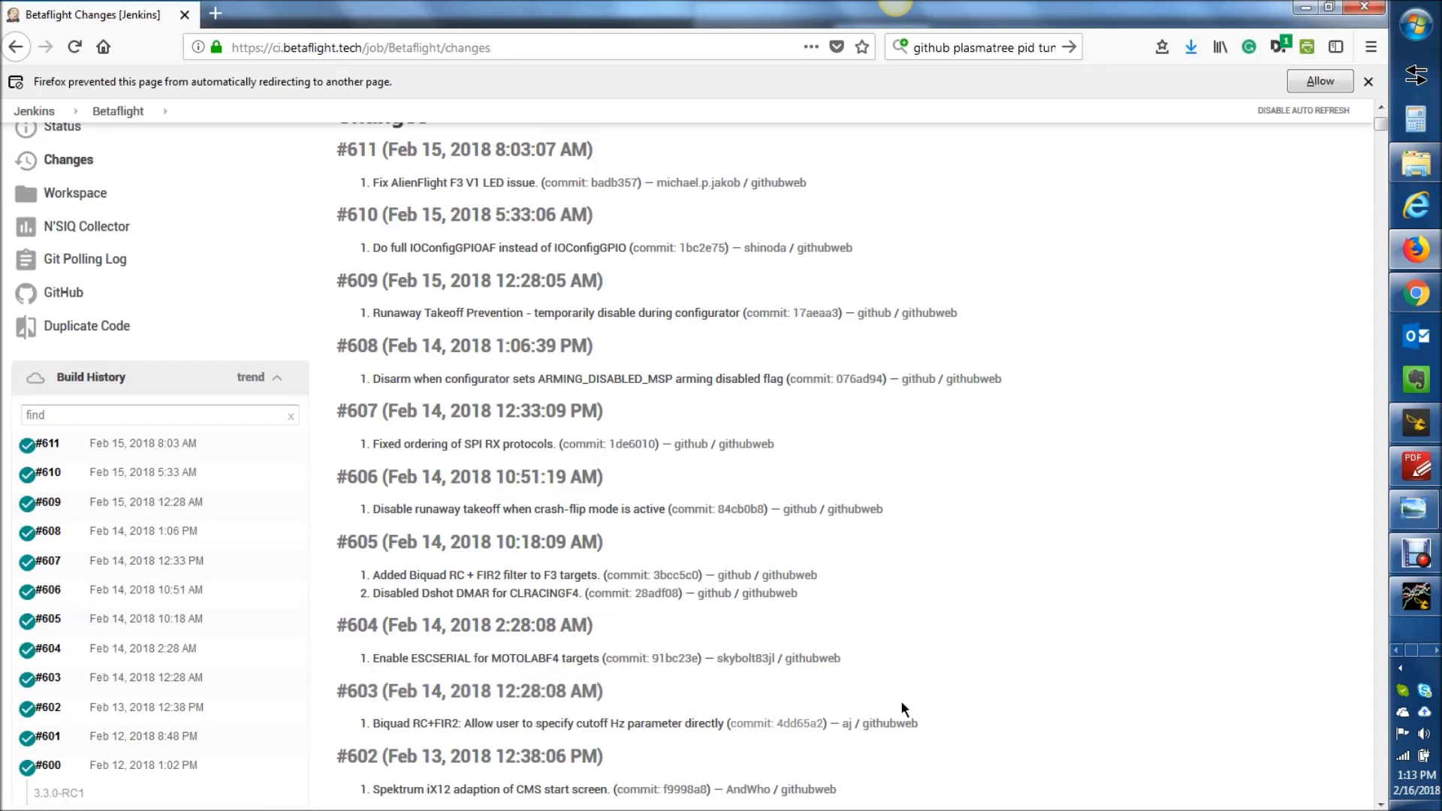
Step: Highlight the #603 and #605 Biquad RC+FIR2 commit notes on the Jenkins changes page
drag(942, 721, 355, 726)
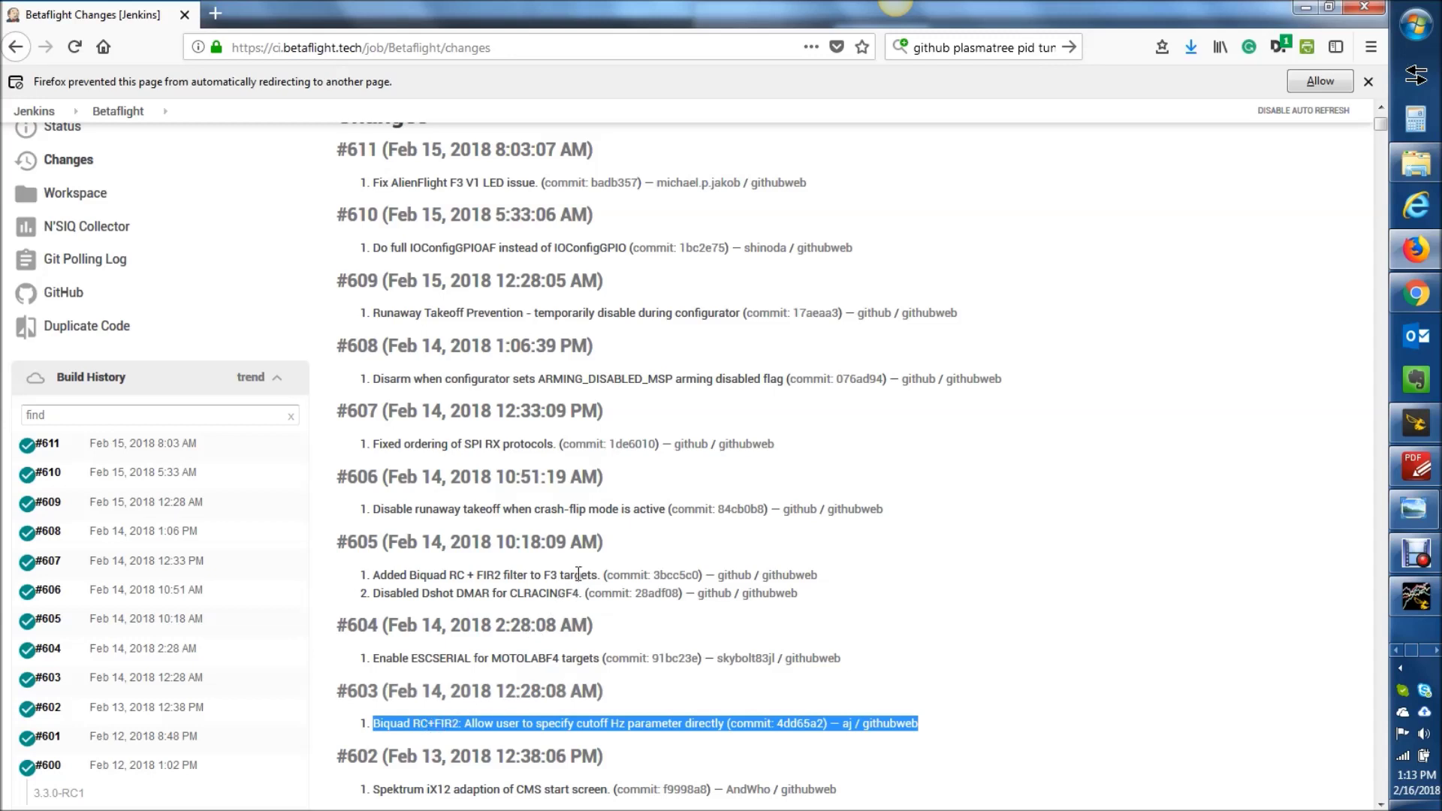
drag(830, 582, 457, 577)
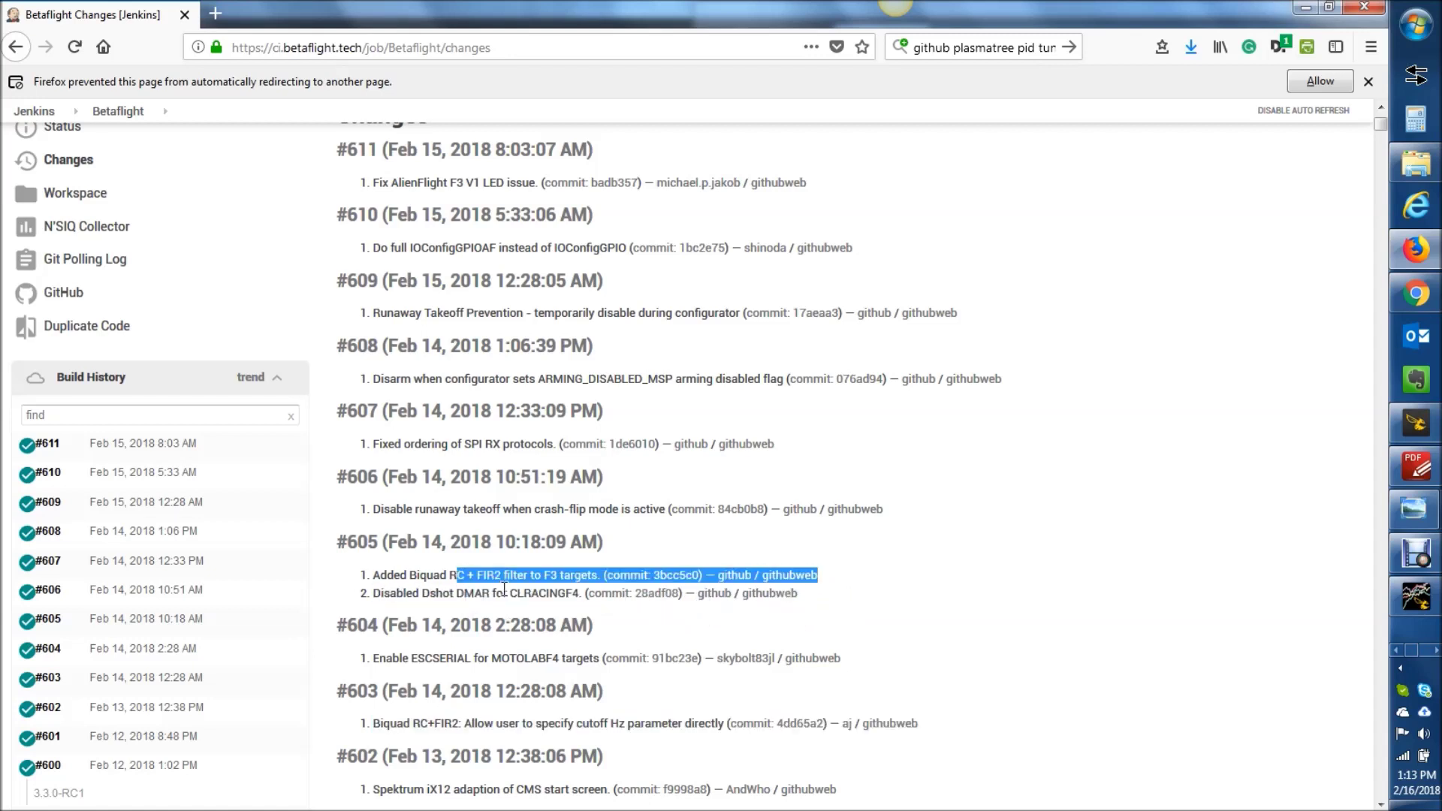
click(862, 583)
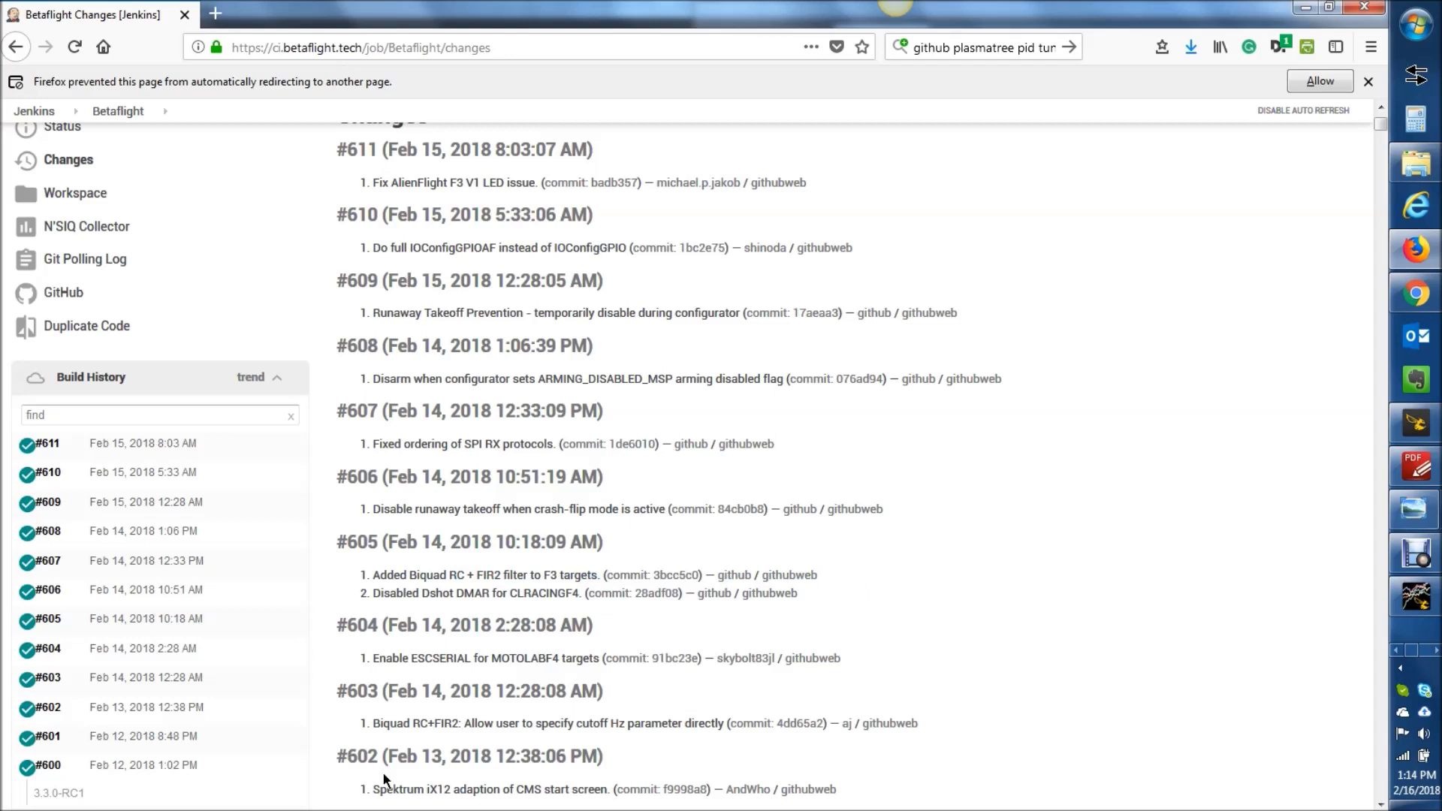
Step: Switch to Betaflight Configurator and disconnect the flight controller
mouse_move(111, 795)
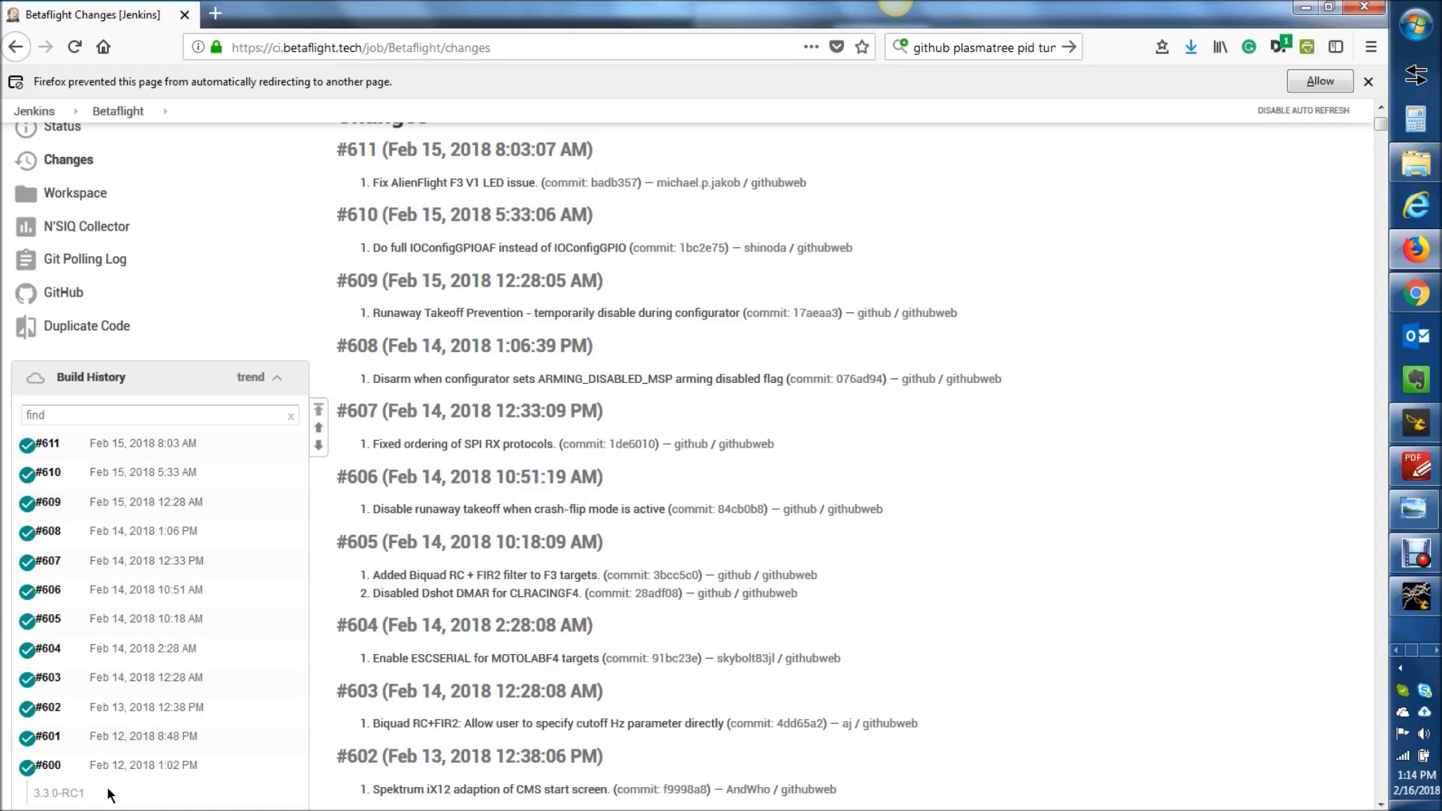
click(1416, 423)
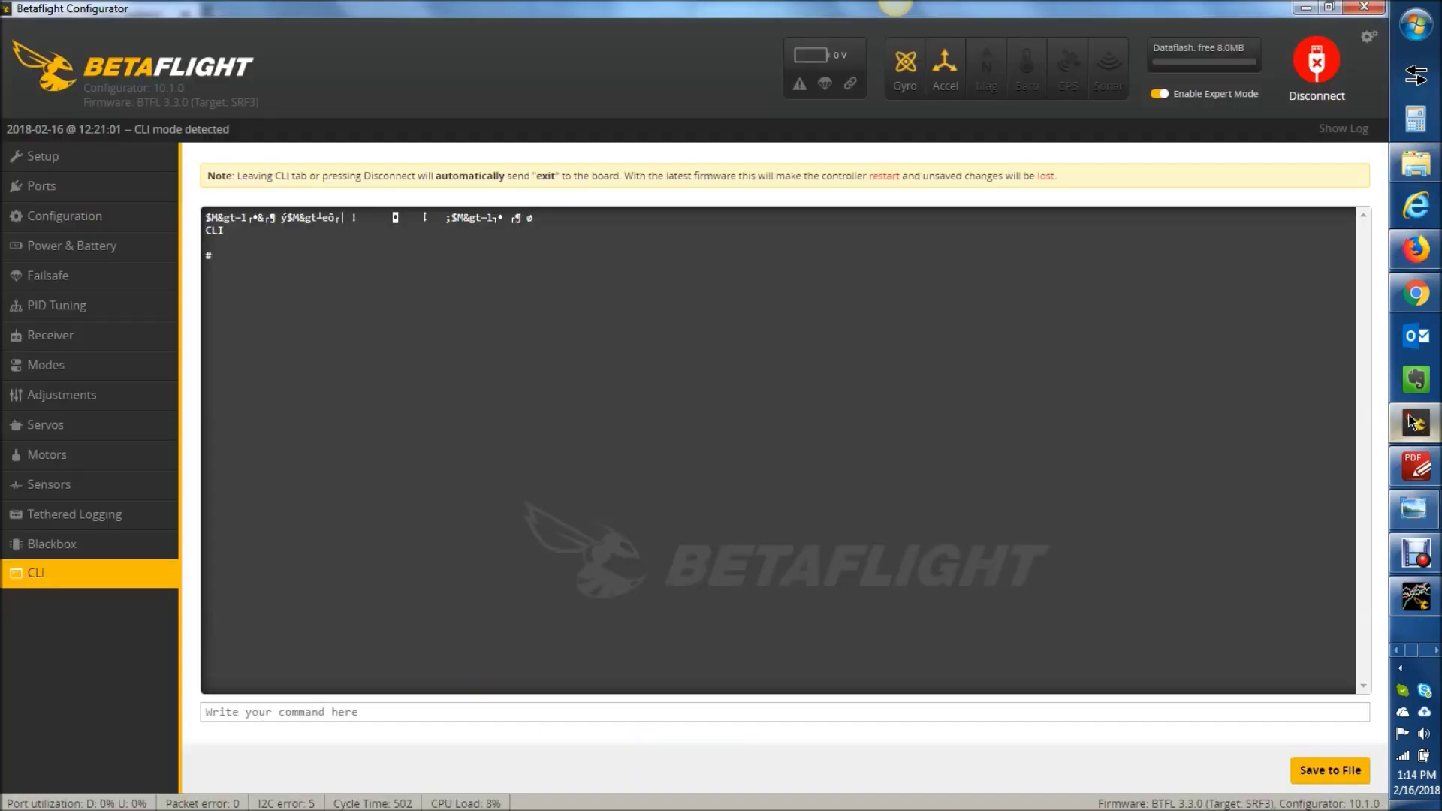
click(1300, 85)
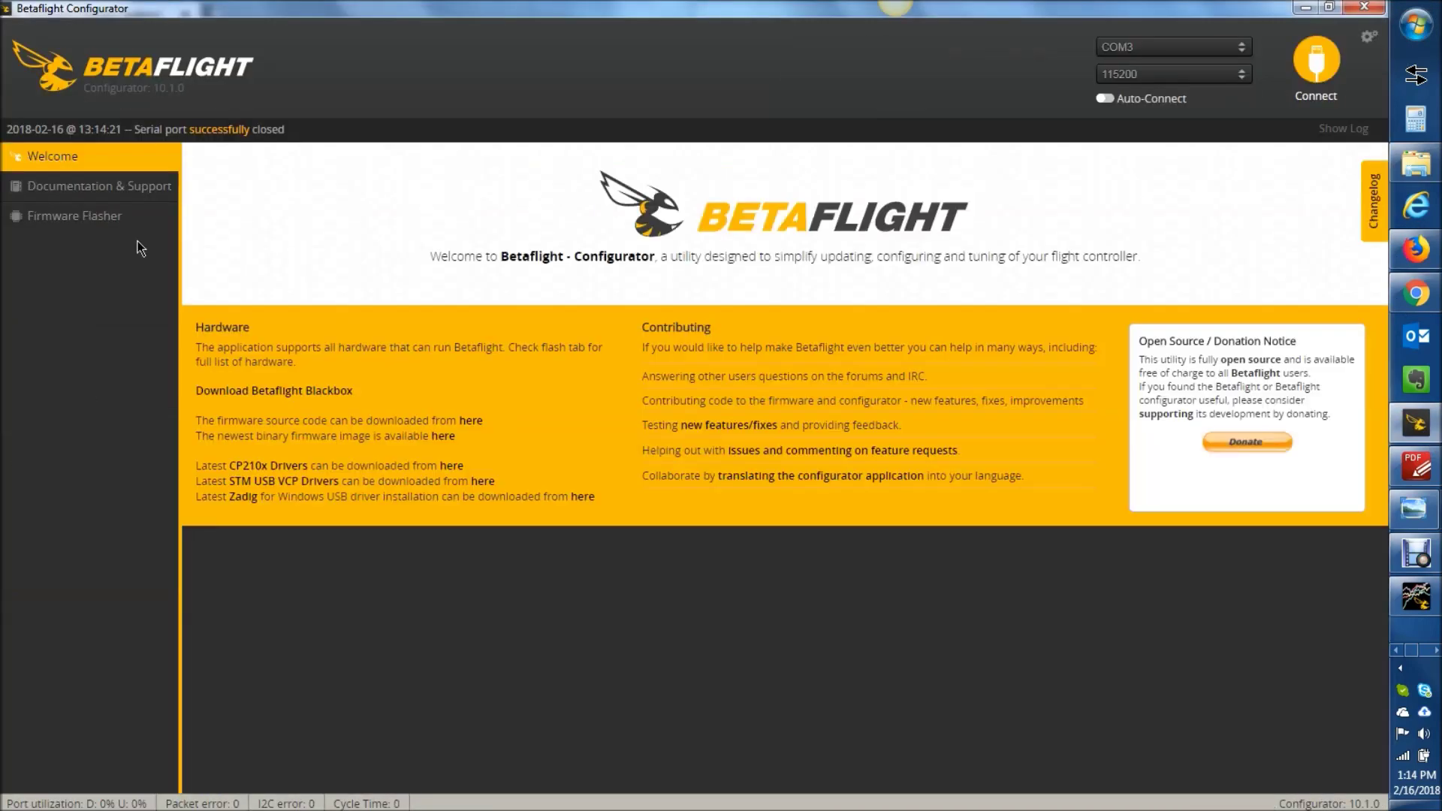
Step: In the Firmware Flasher, browse SPRACINGF3's firmware version list without selecting one
click(92, 218)
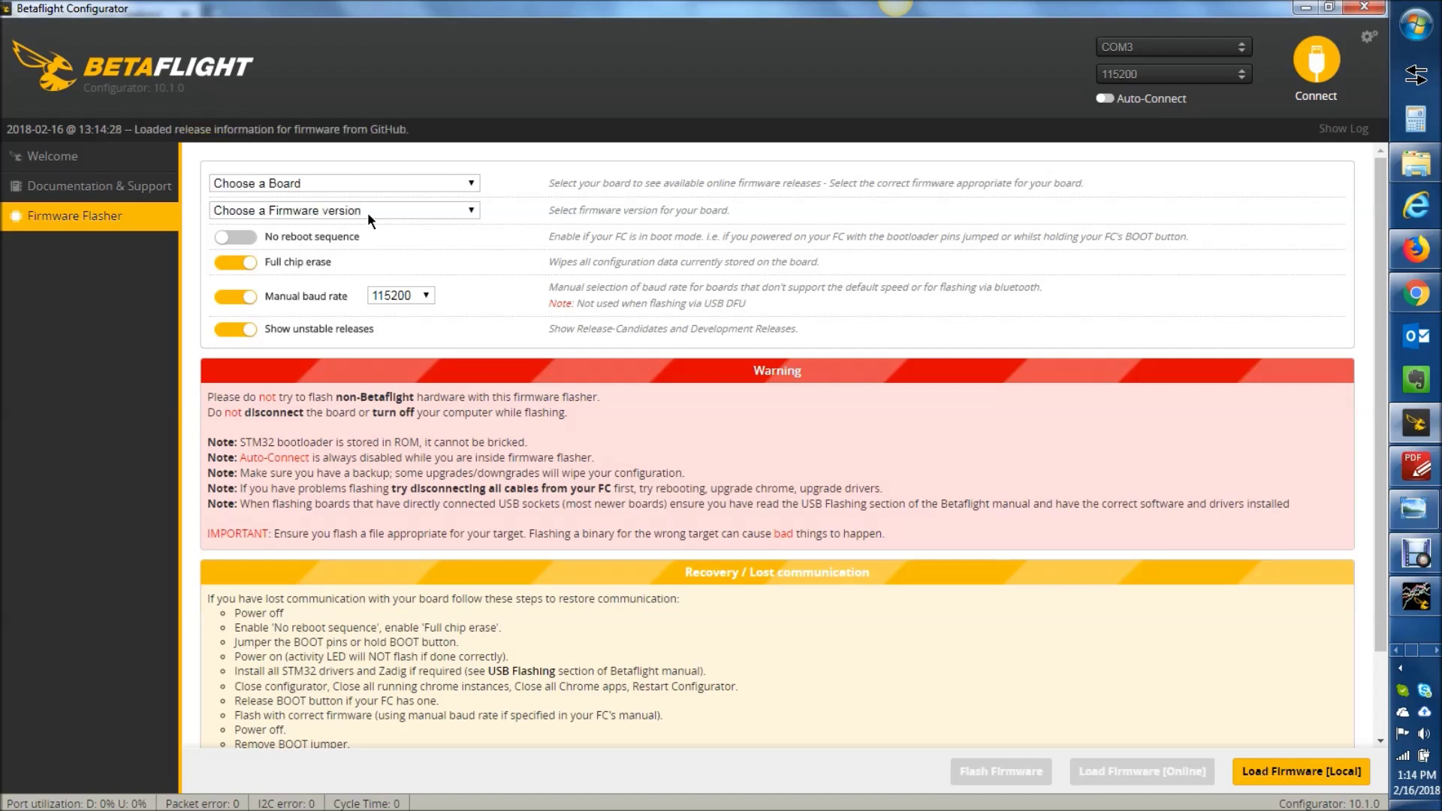
click(367, 213)
click(367, 217)
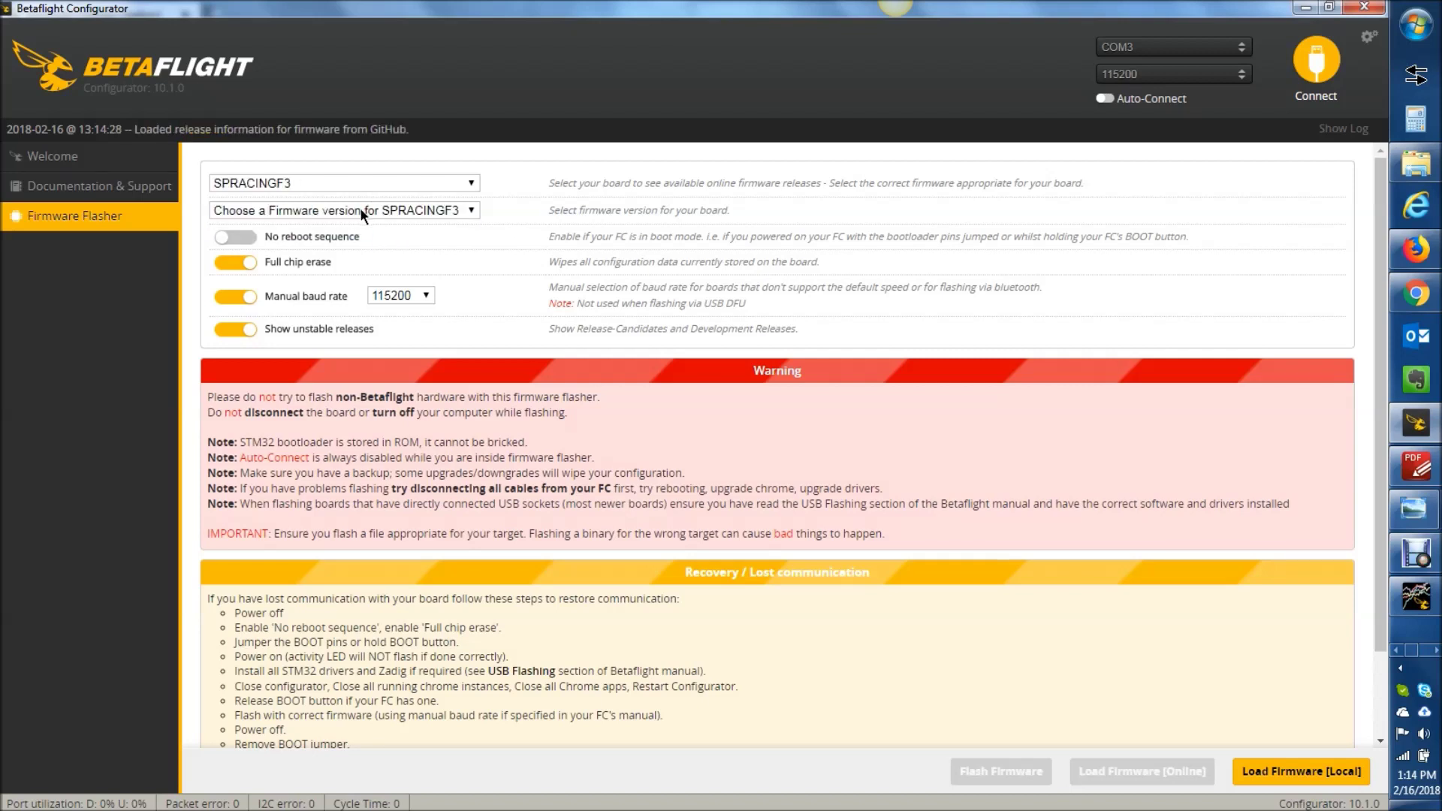
click(362, 214)
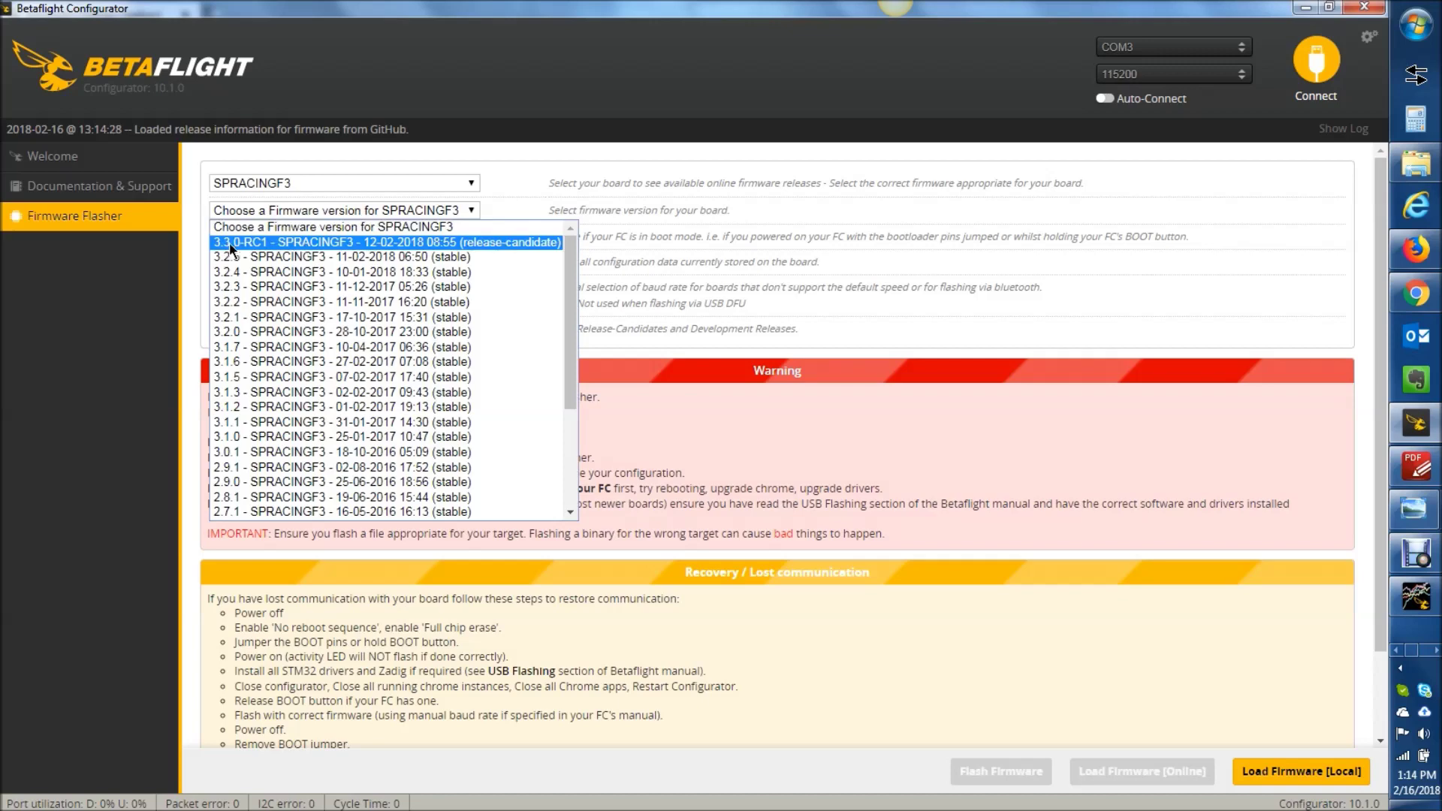
click(686, 227)
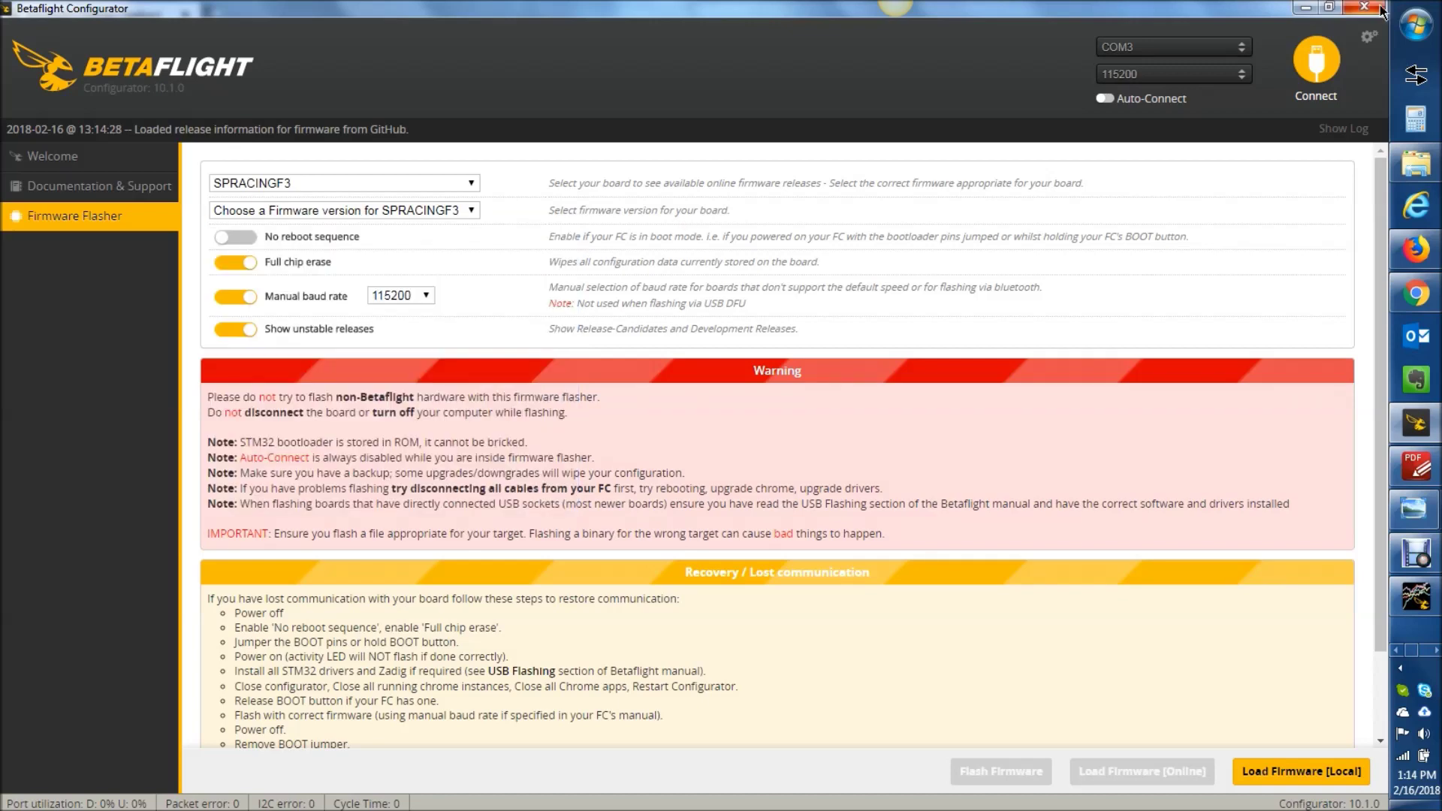
click(1306, 11)
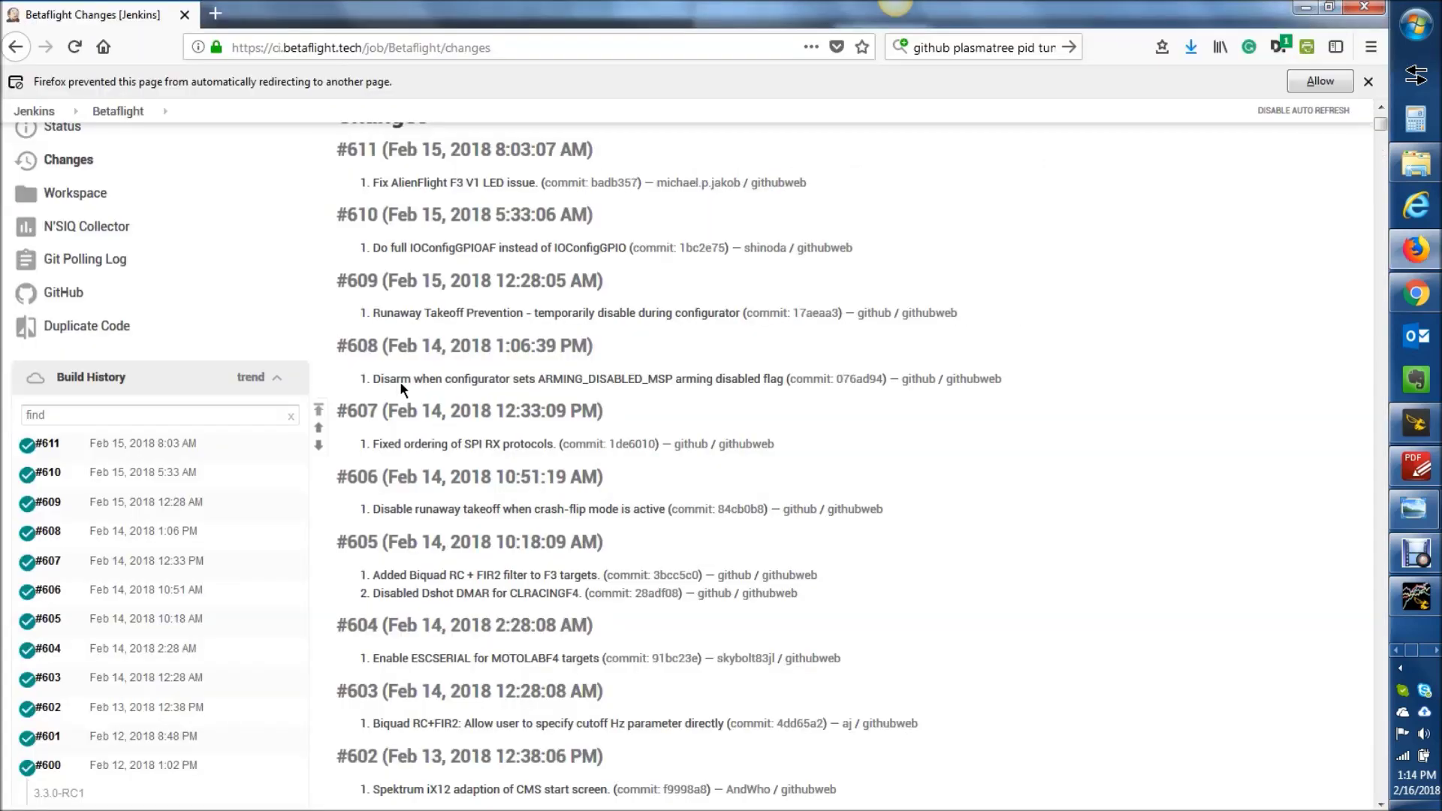
scroll(1140, 293, up, 2)
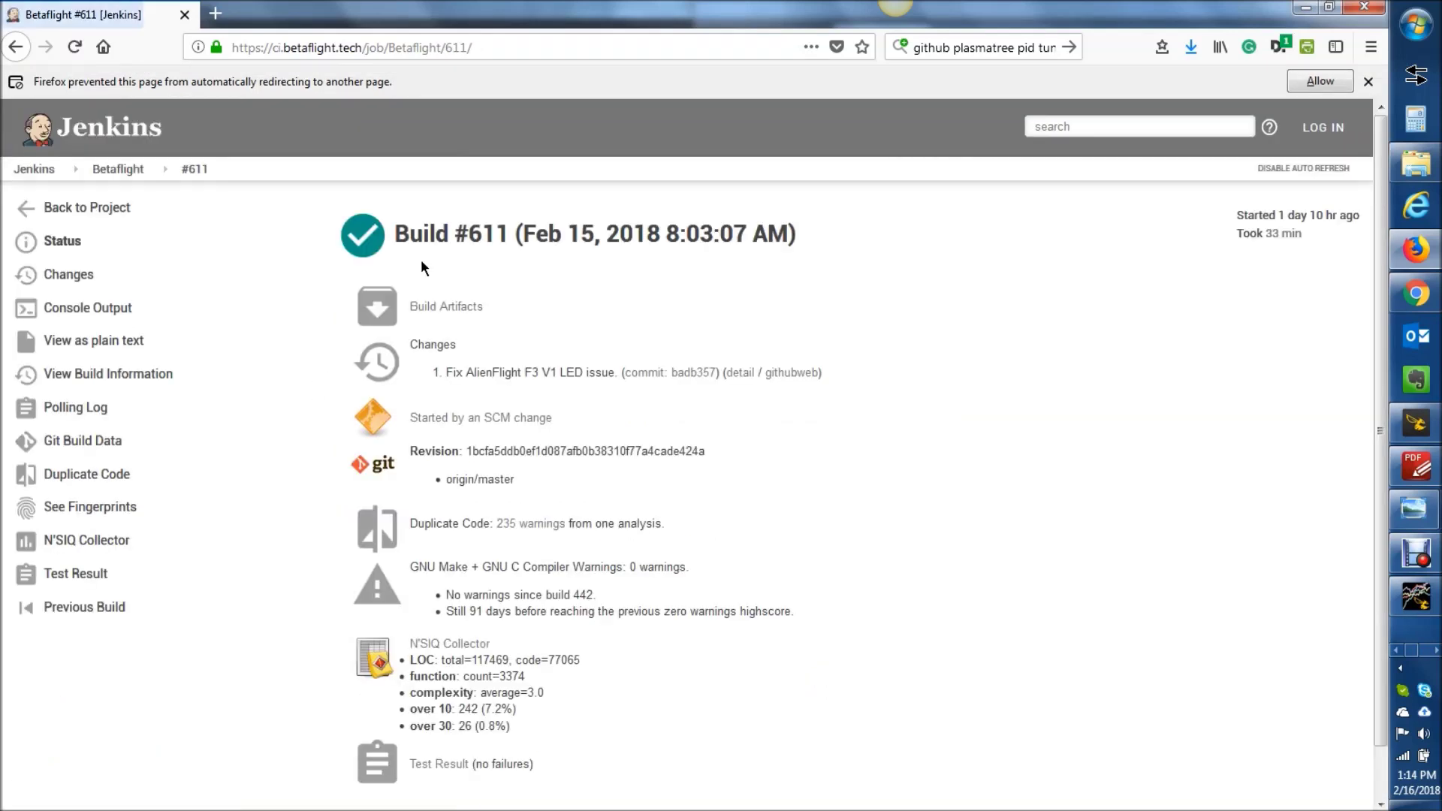
click(433, 315)
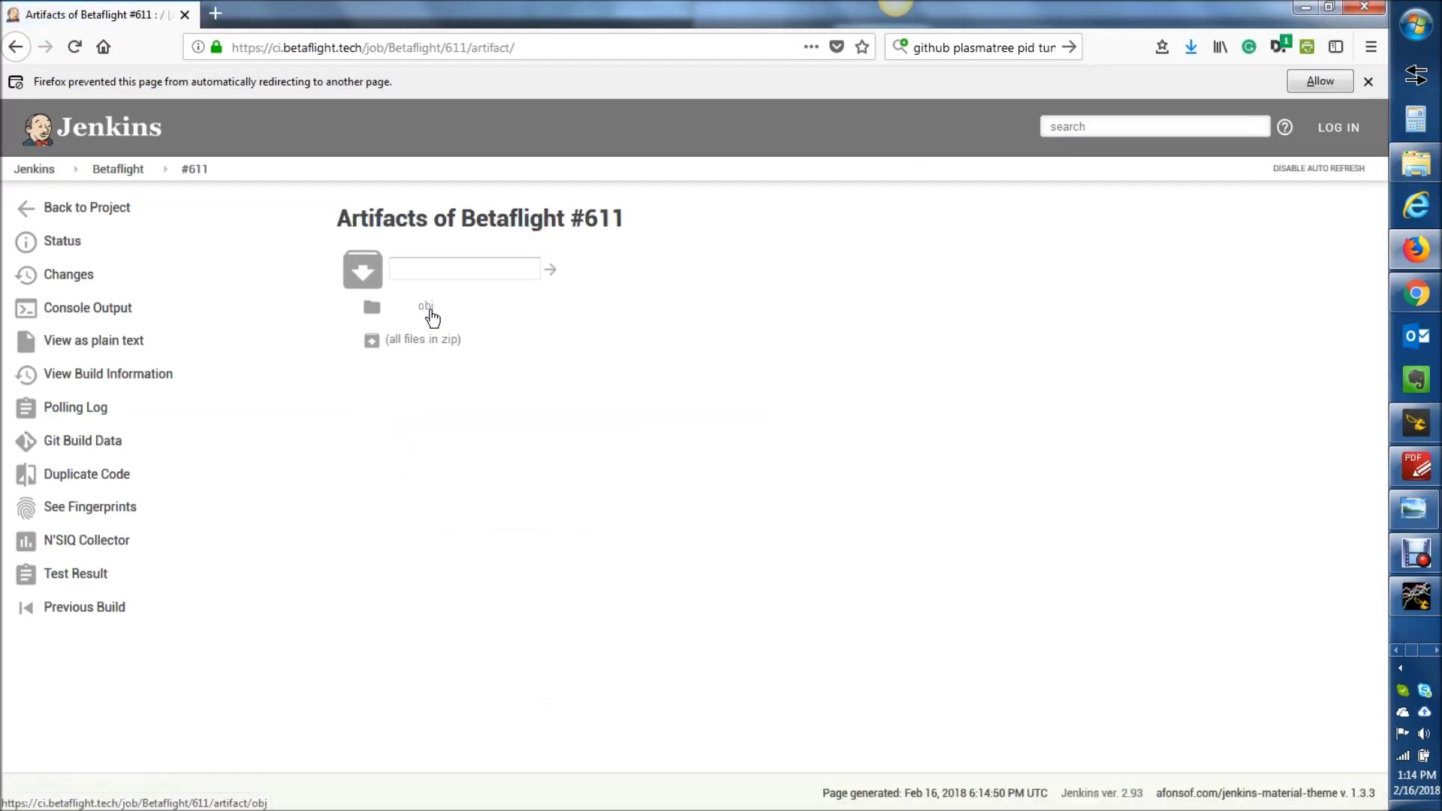
click(1416, 423)
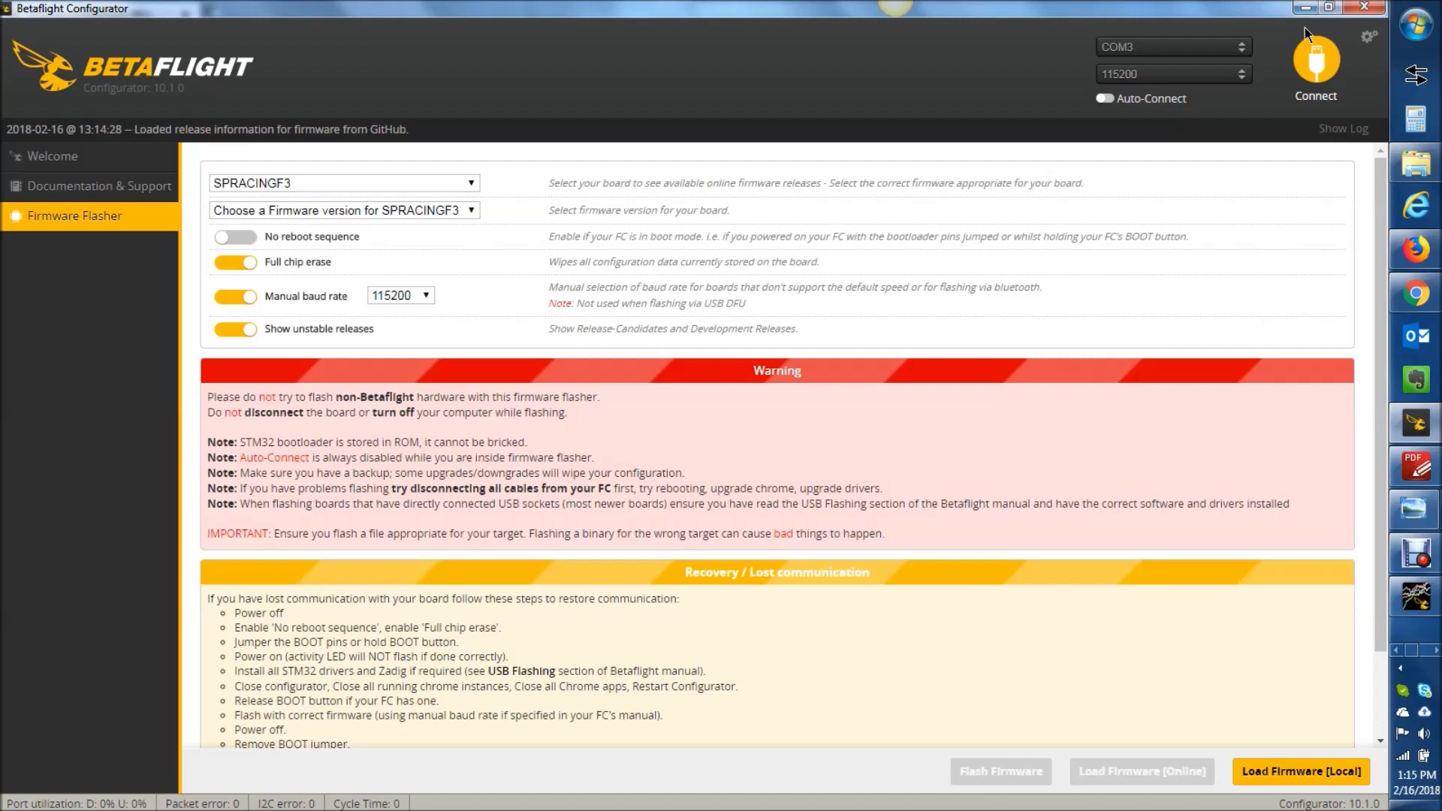
Step: Reconnect and run 'get gyro' in the CLI to list all gyro settings
click(1311, 59)
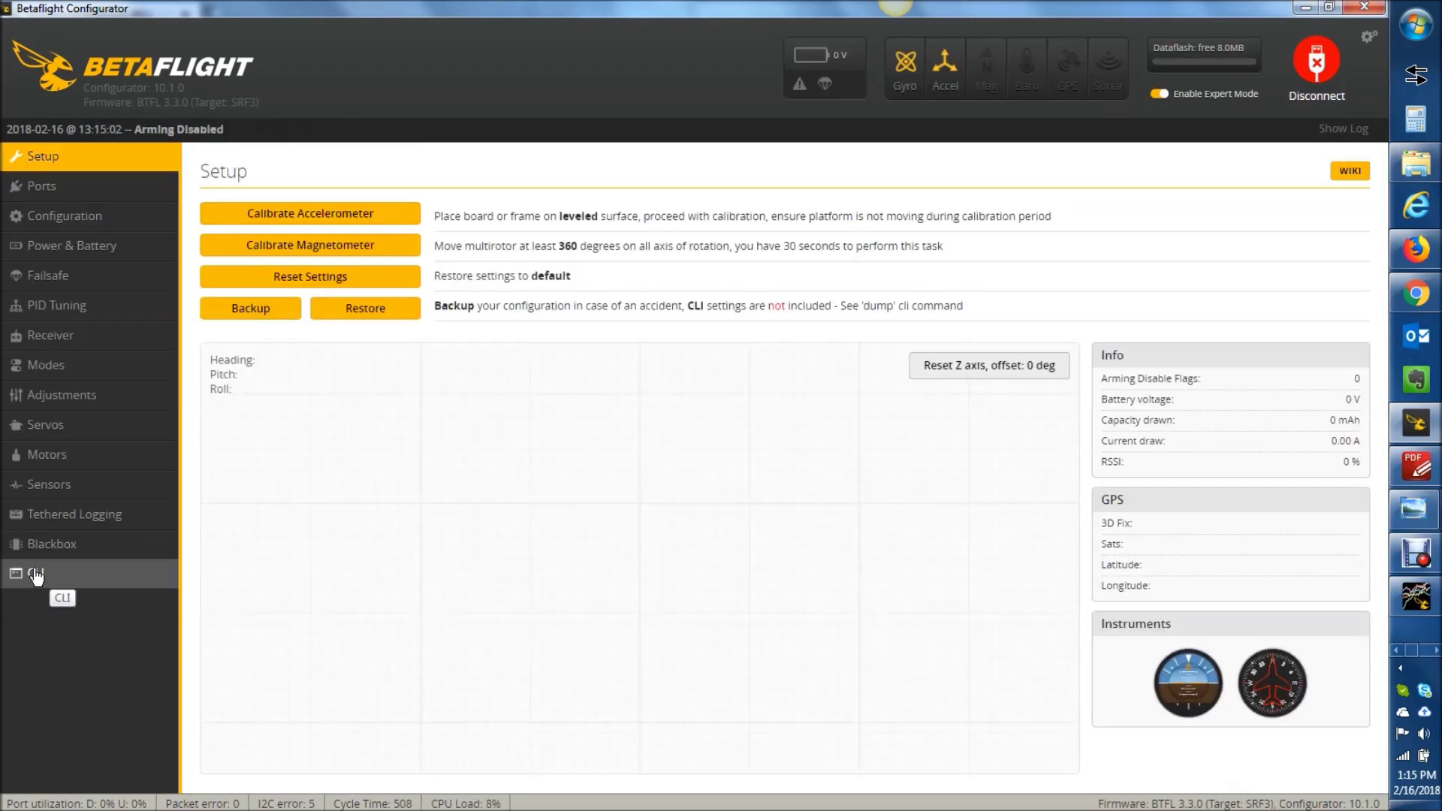
click(35, 576)
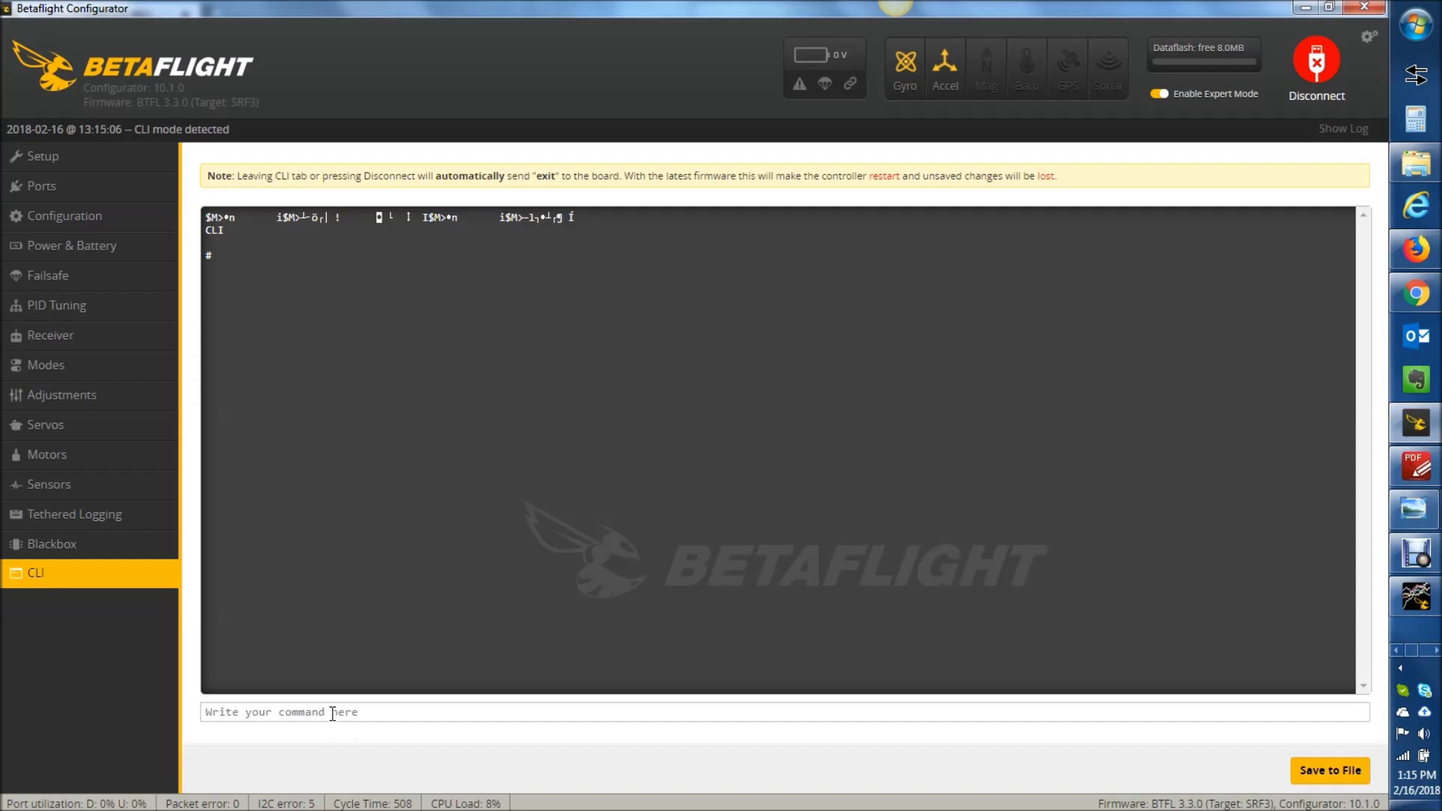
text(get gyro)
key(Return)
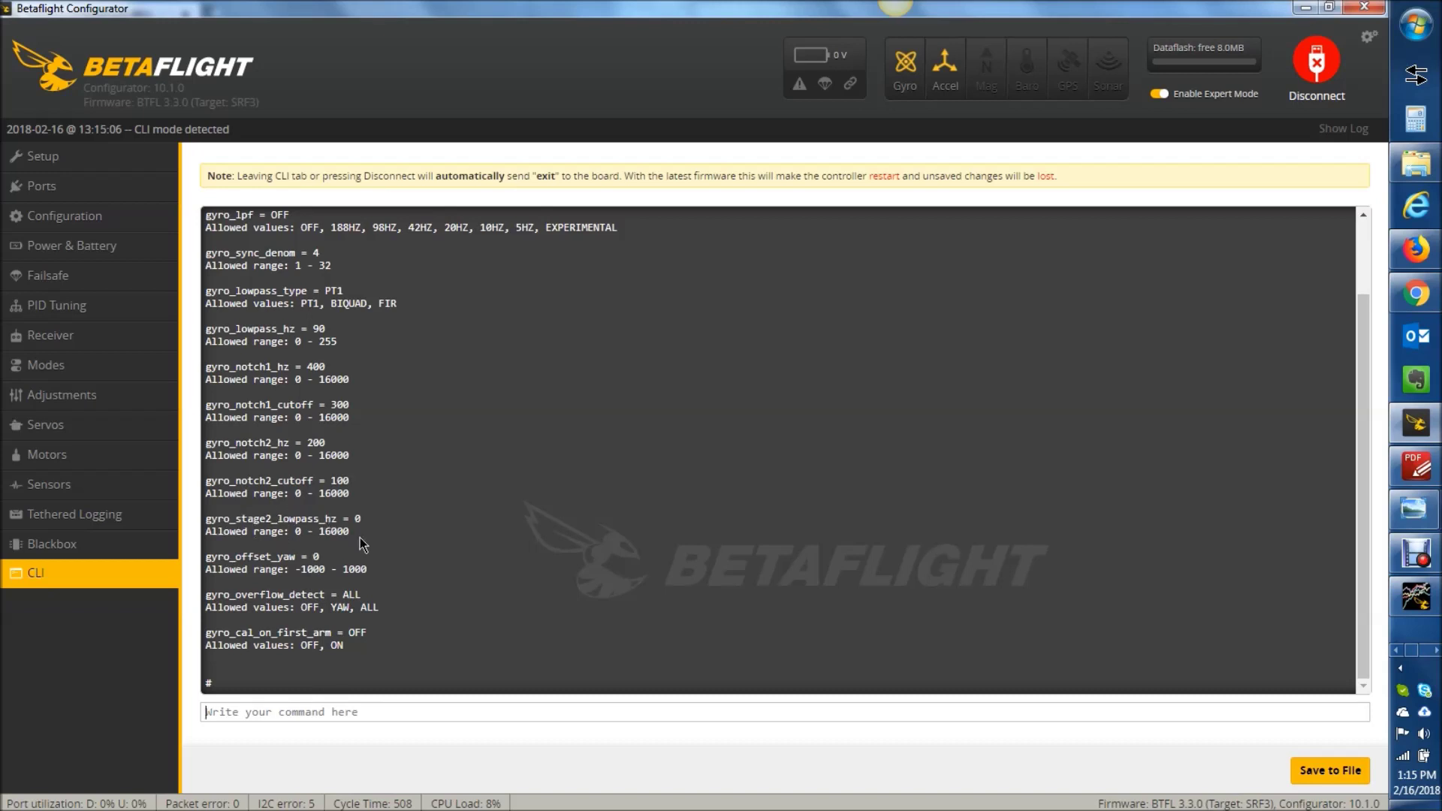
drag(358, 535, 208, 525)
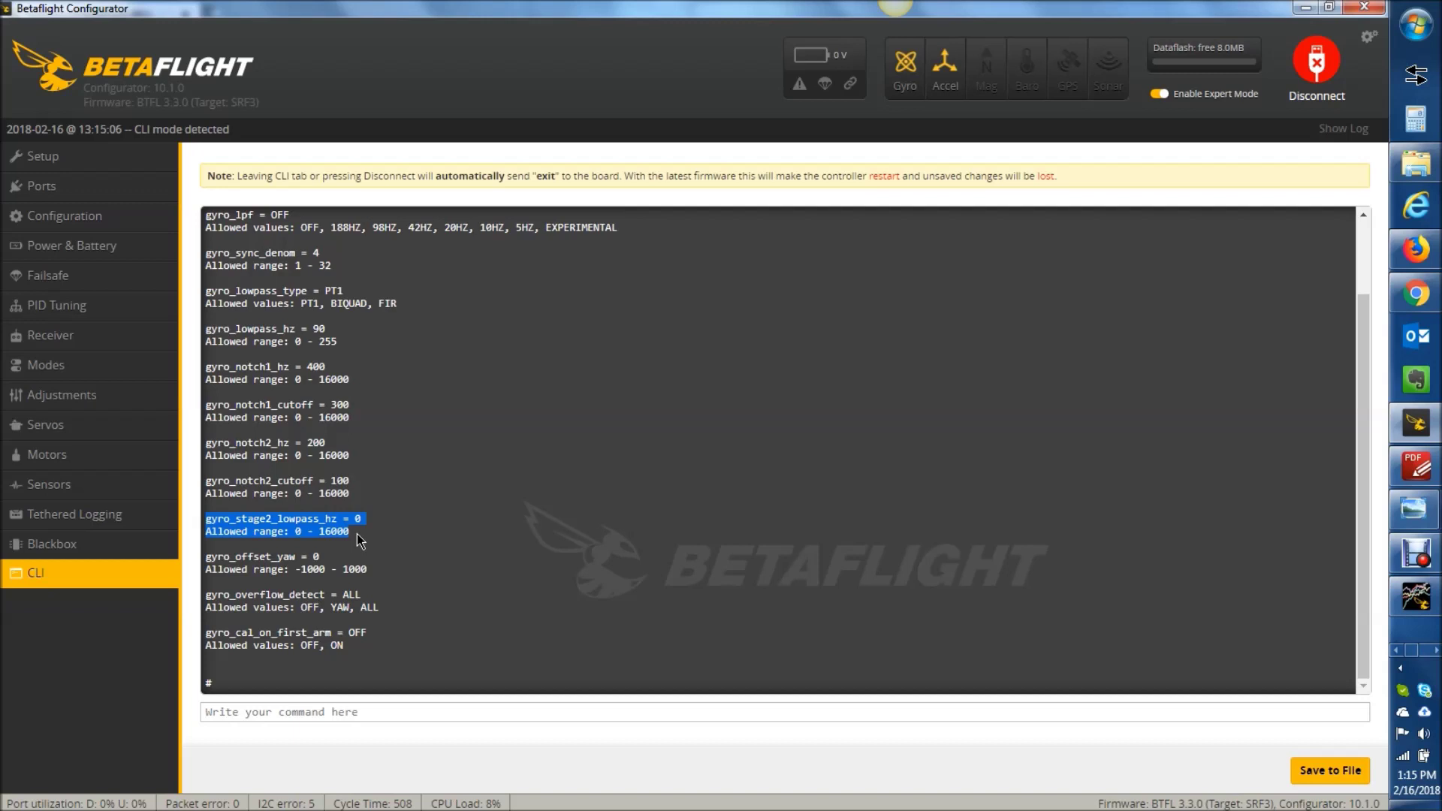
click(359, 536)
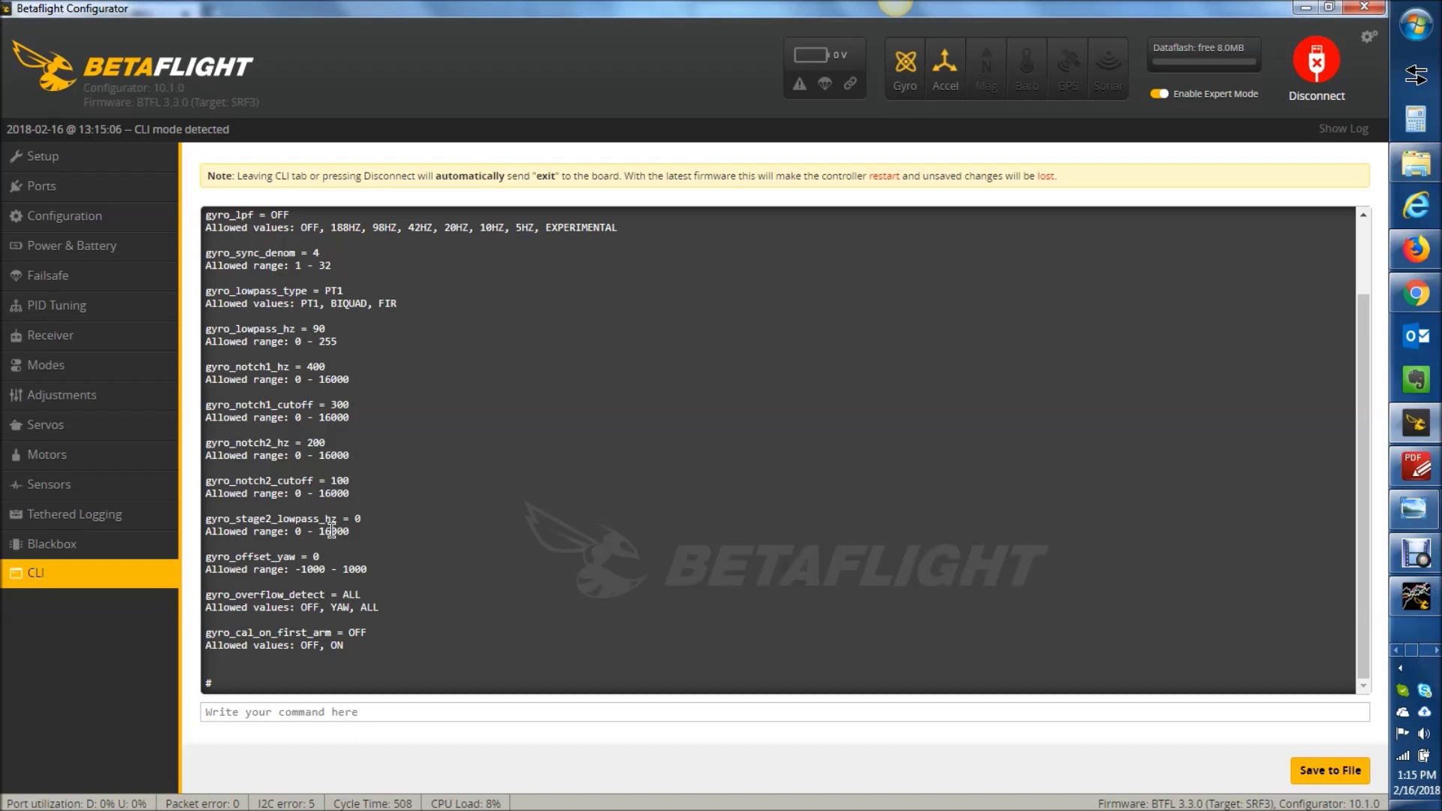
drag(350, 533, 235, 523)
click(252, 524)
Step: Show the log's noise spectrum (286Hz motor peak), then check gyro_notch2_cutoff's range in the CLI
click(1417, 596)
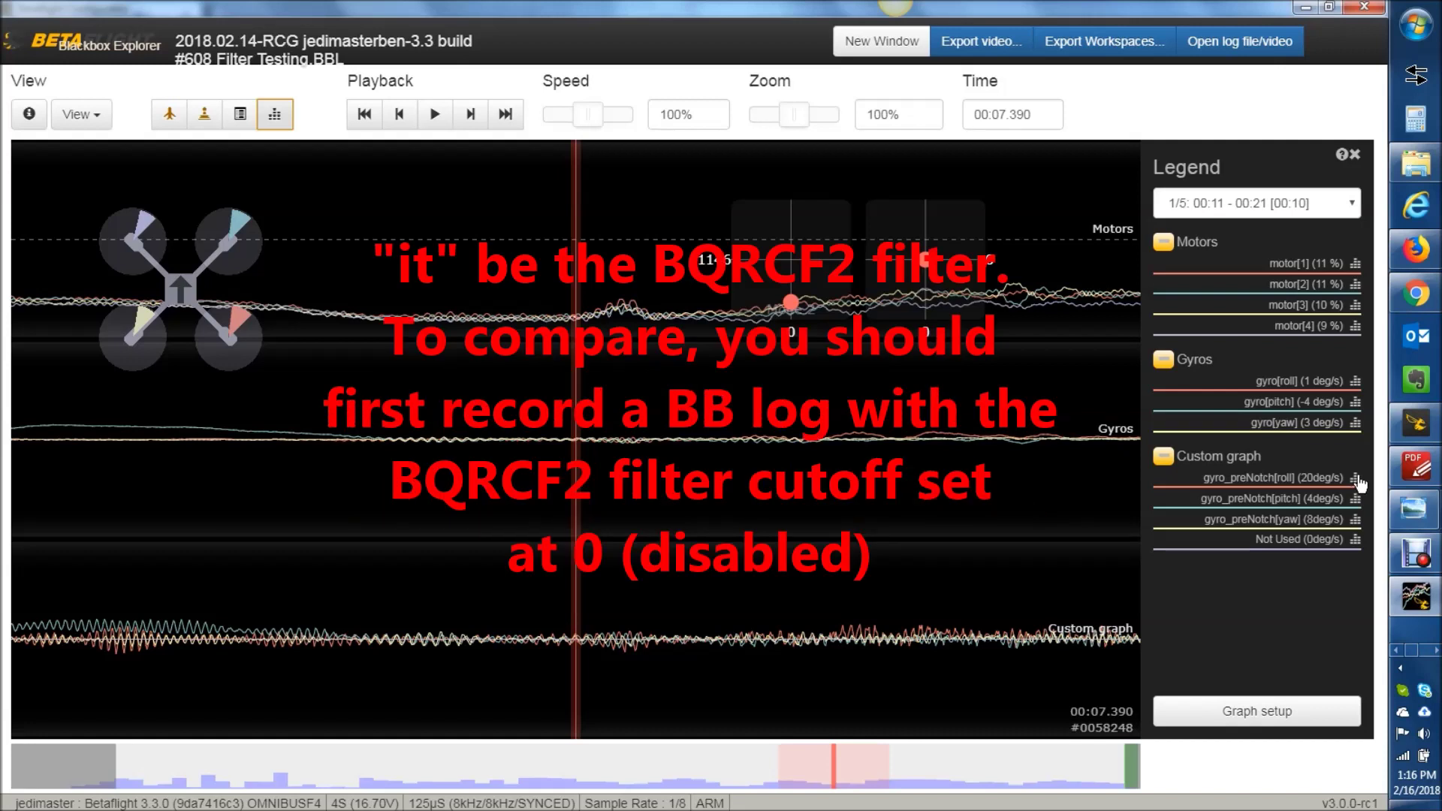
click(1242, 482)
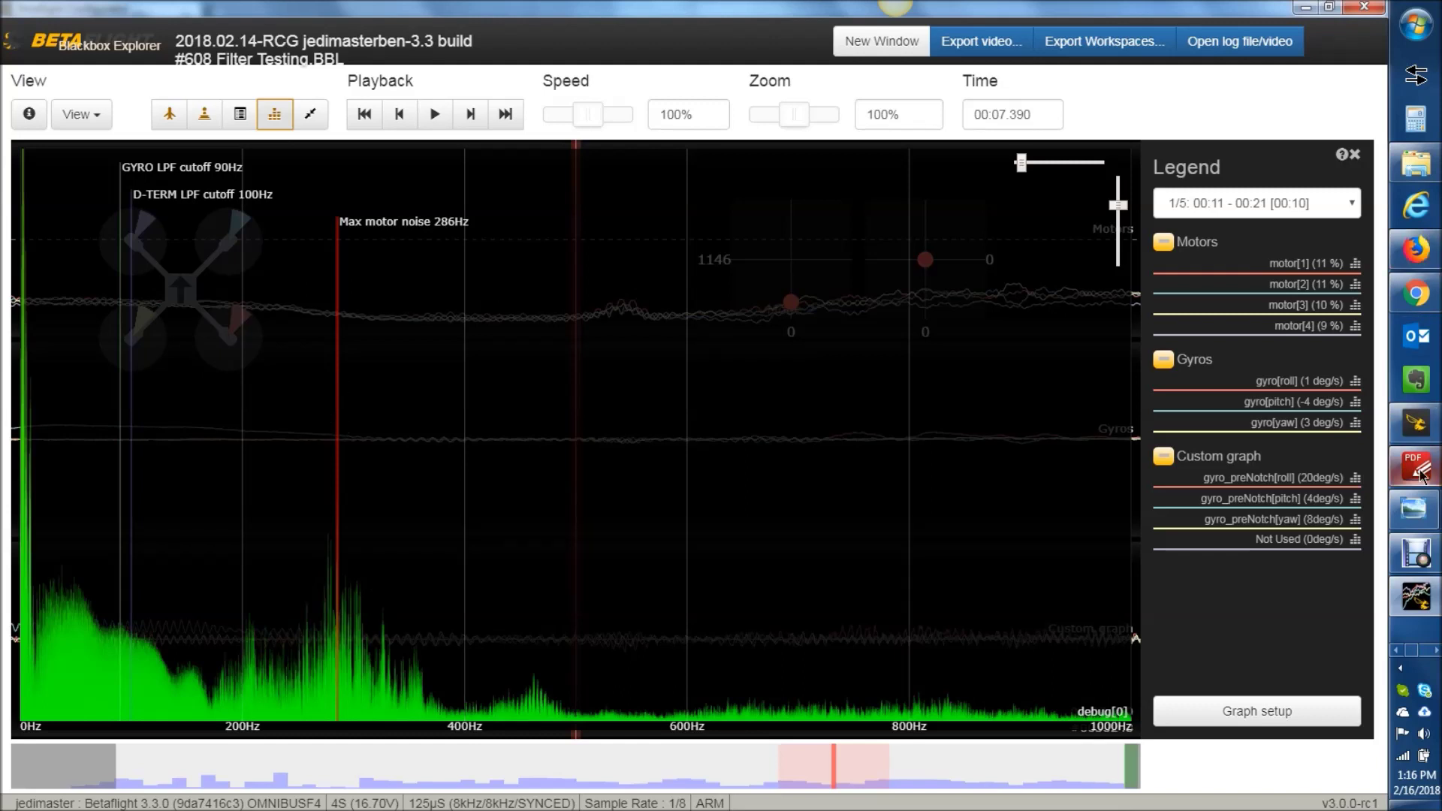
click(1416, 423)
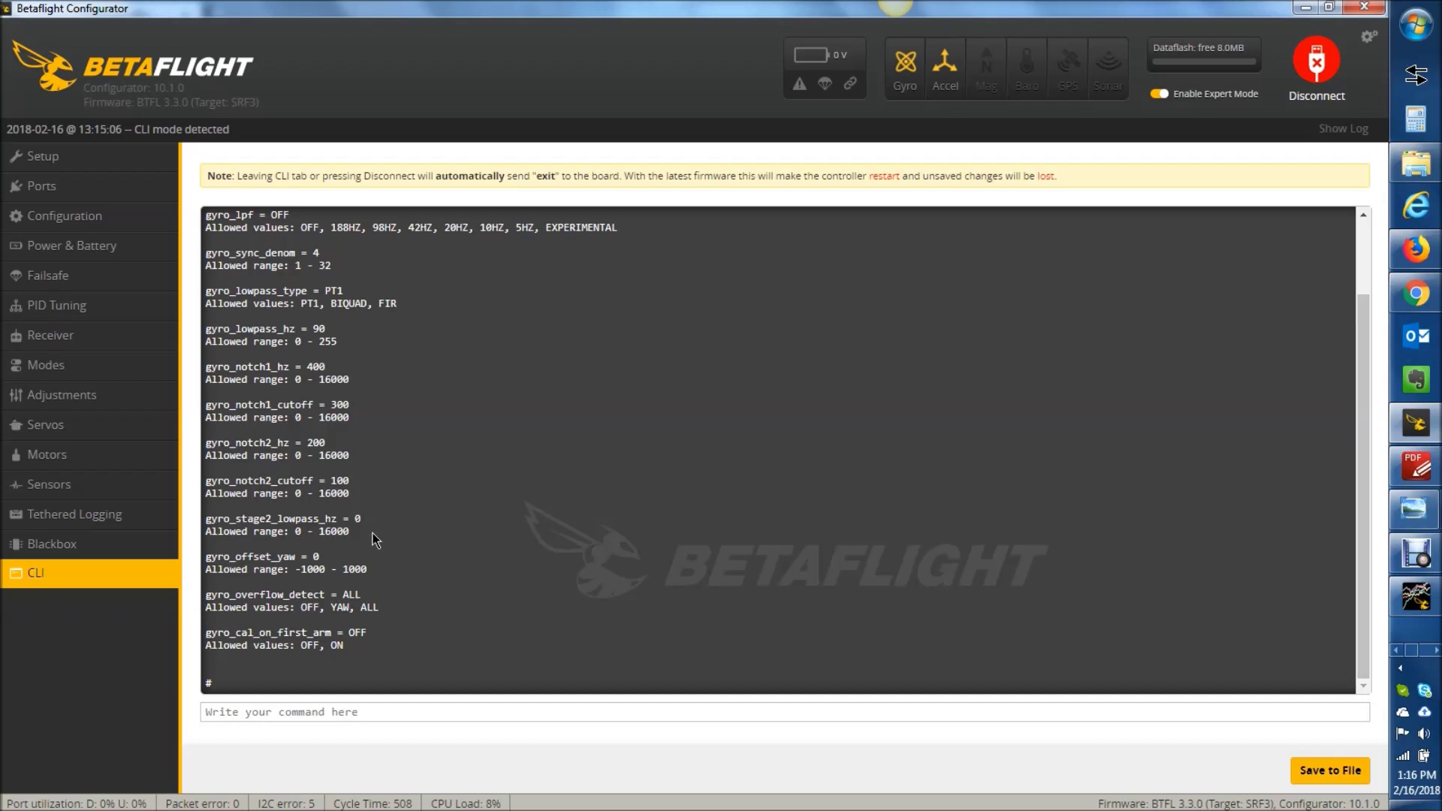
drag(352, 494, 207, 478)
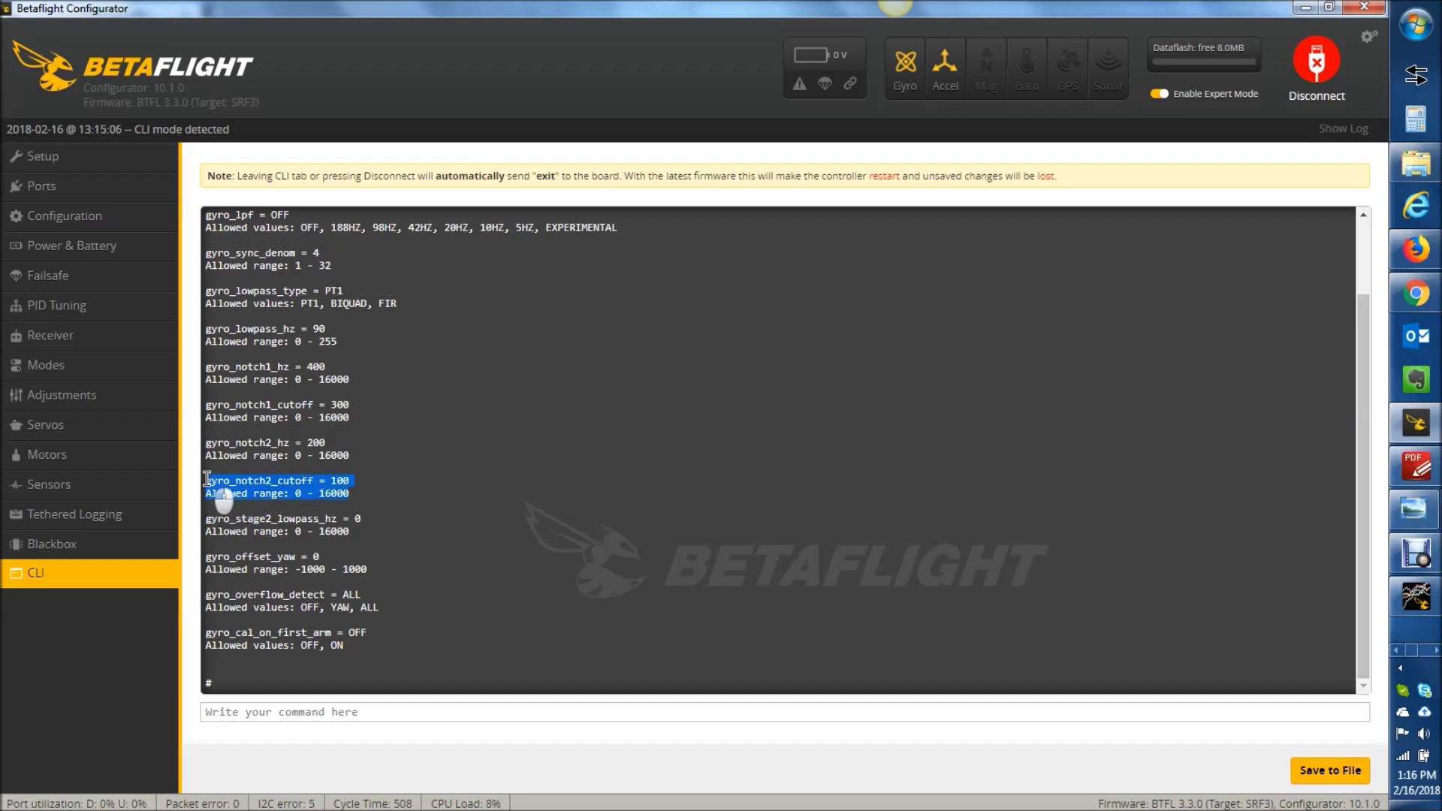
click(1306, 7)
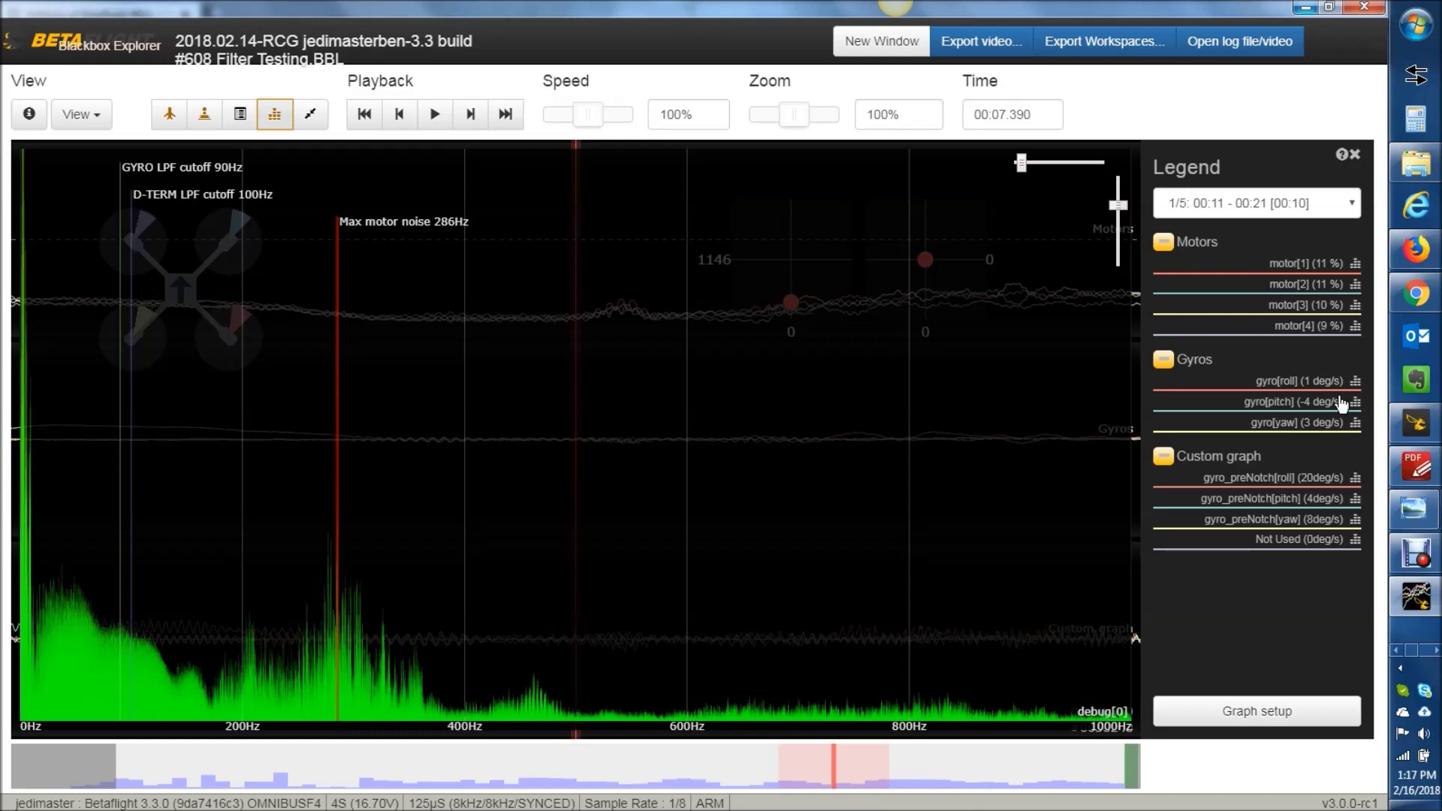
Step: Display the BQRCF2 vs. PT1 plot beside the FKF vs. PT1 & BiQUAD.png Bode diagram
click(1422, 475)
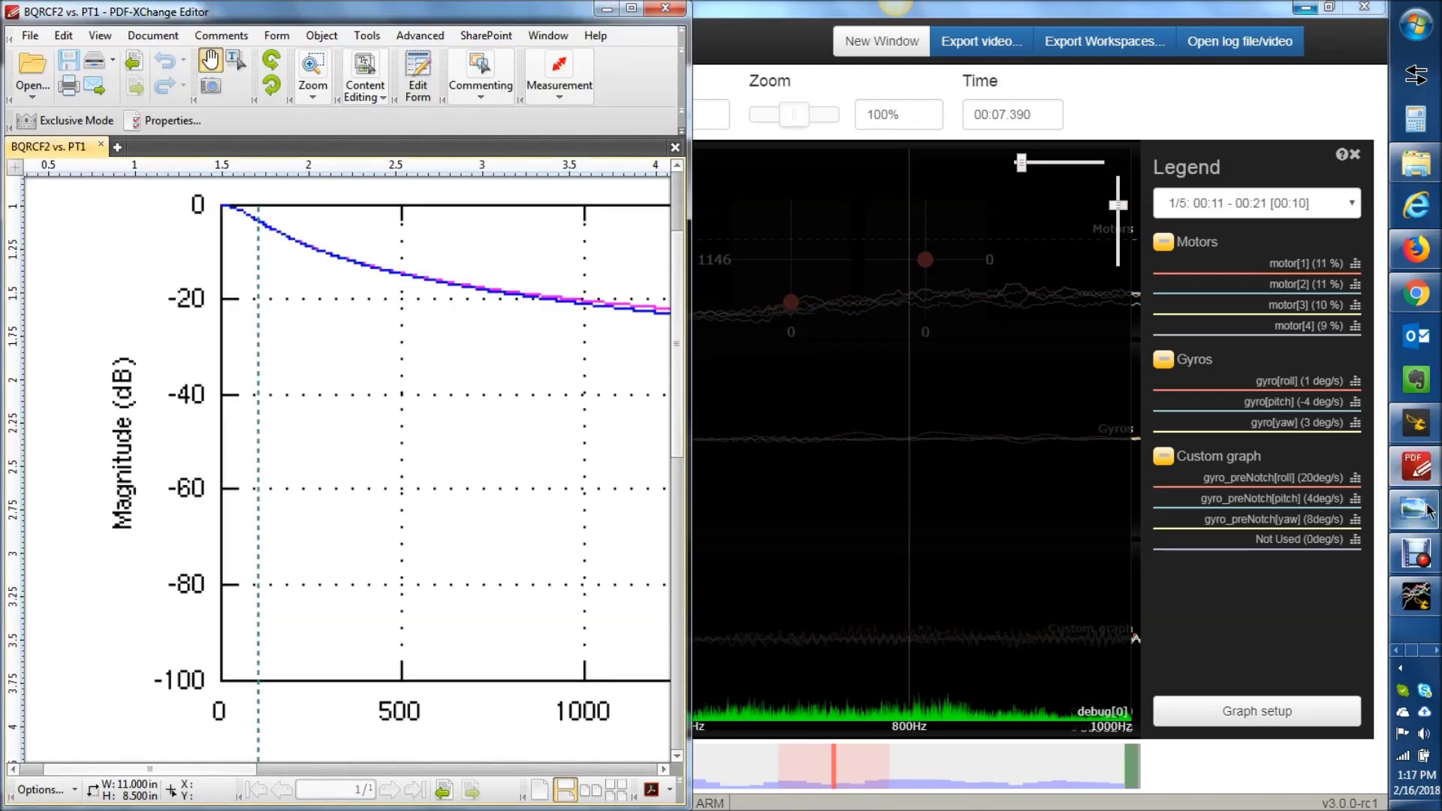
mouse_move(1426, 508)
click(1327, 489)
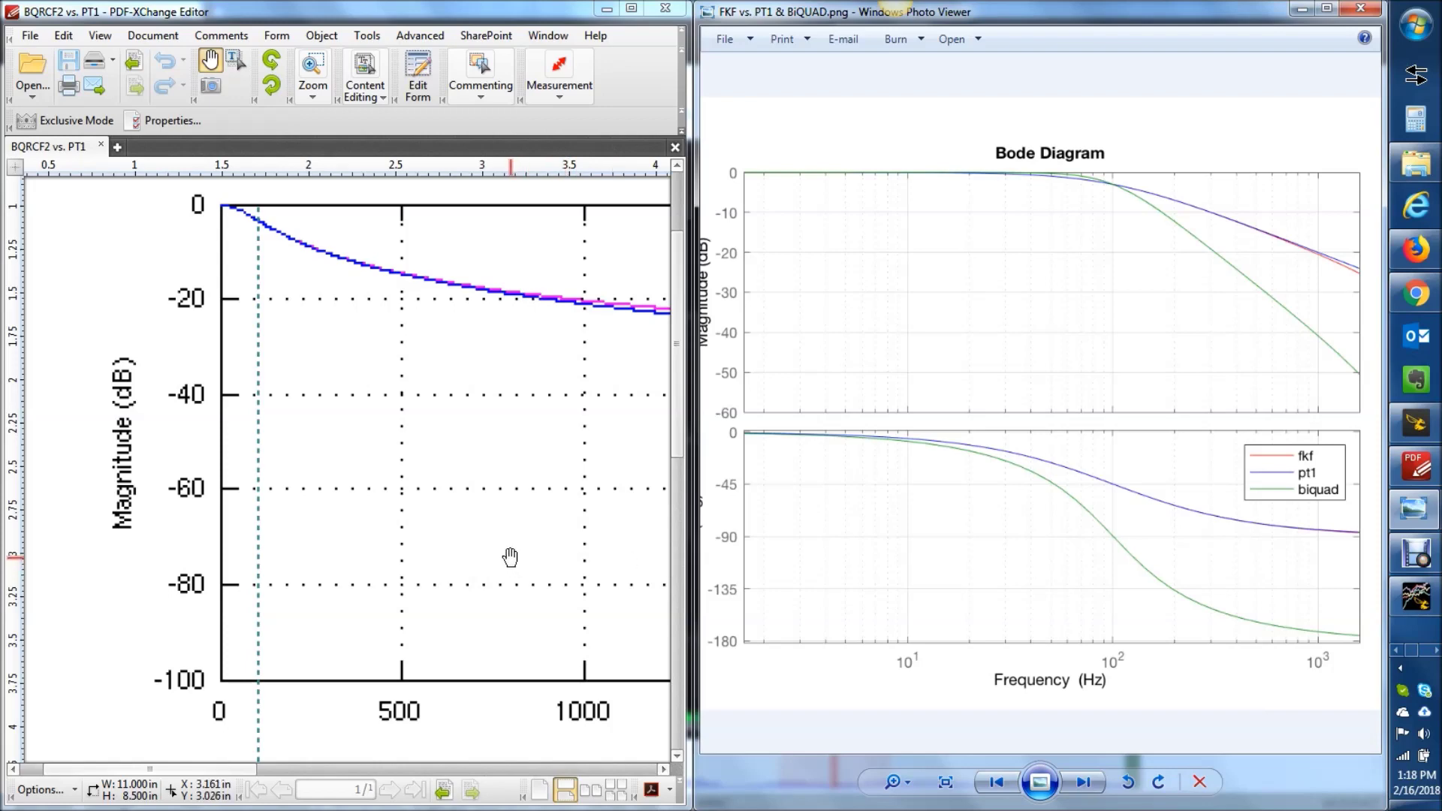
Step: Scroll through the PDF's noise attenuation plots, then bring back the Blackbox Explorer 286Hz spectrum
scroll(514, 556, down, 2)
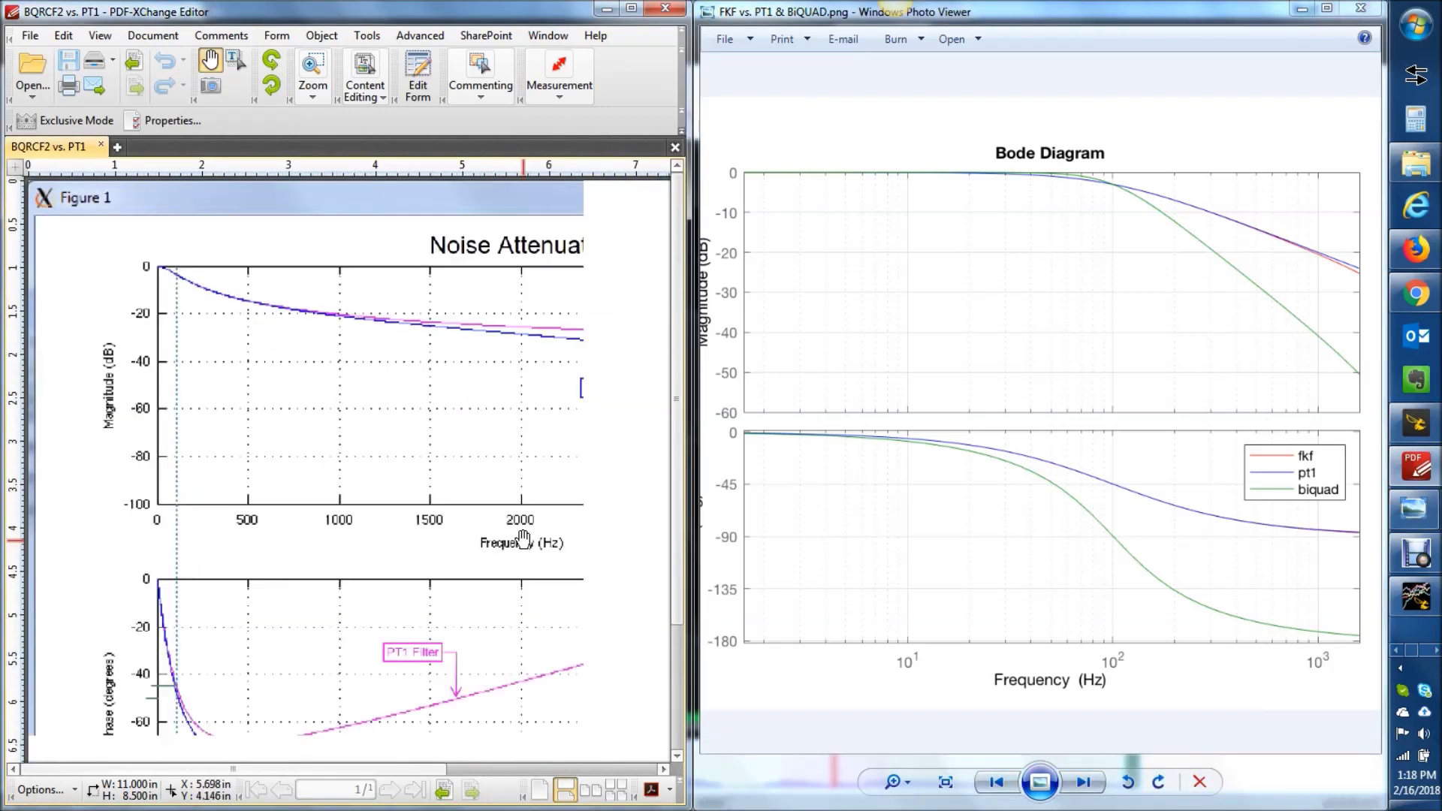
scroll(523, 540, down, 1)
drag(548, 461, 466, 450)
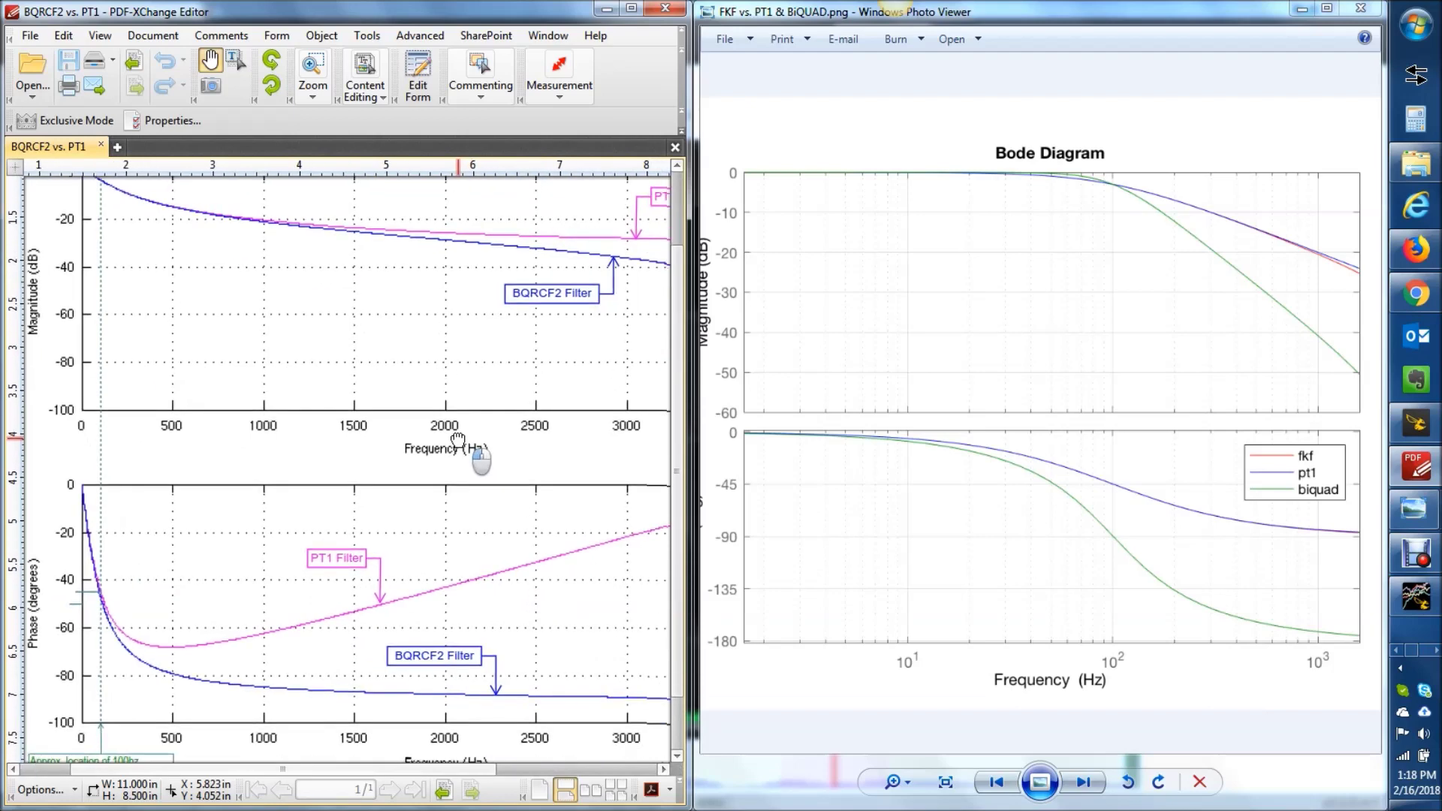
scroll(477, 451, down, 1)
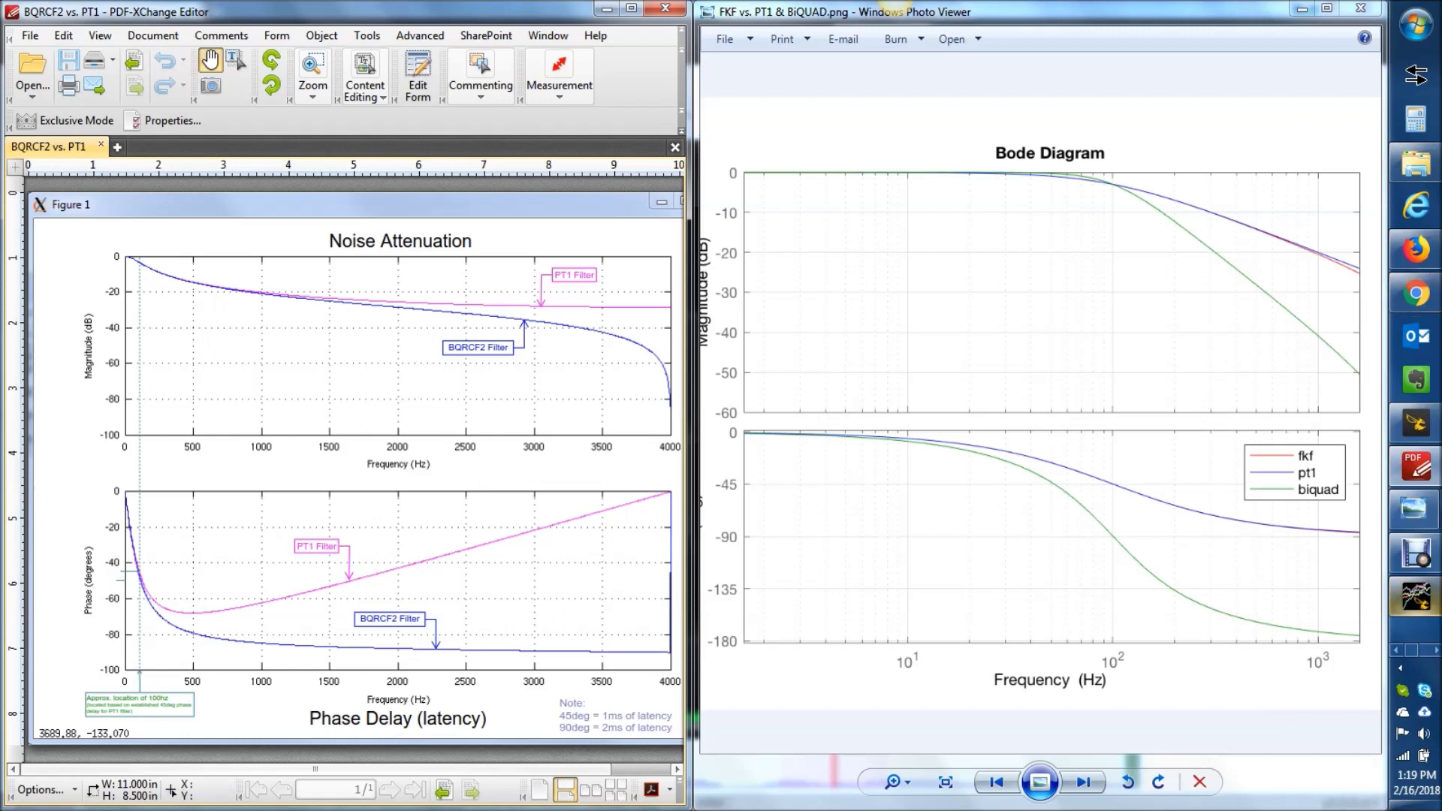
click(1418, 601)
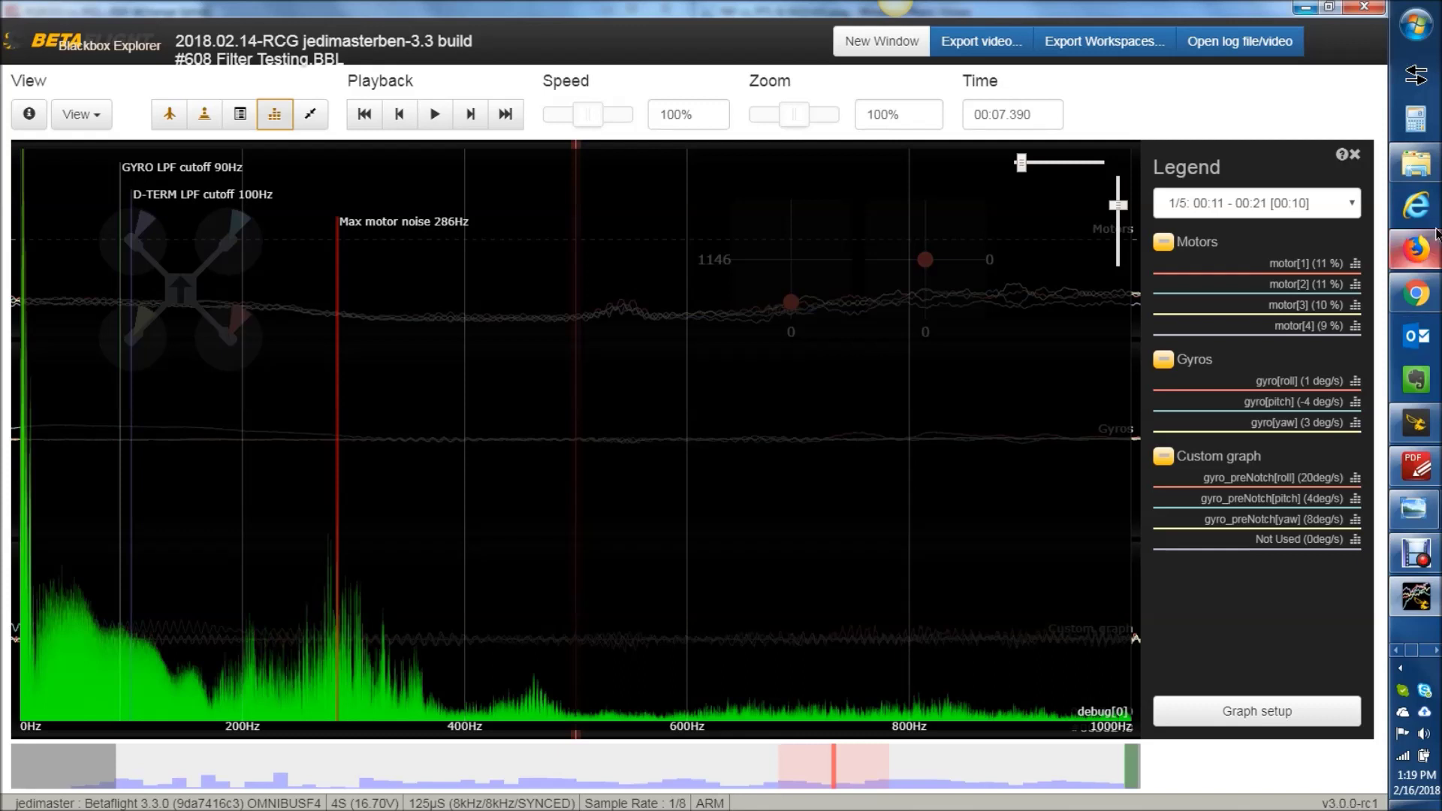
Step: View blackbox-log-viewer's Clone or download options and 44 releases, then bring up the 3.3.0 Versions folder
mouse_move(1428, 258)
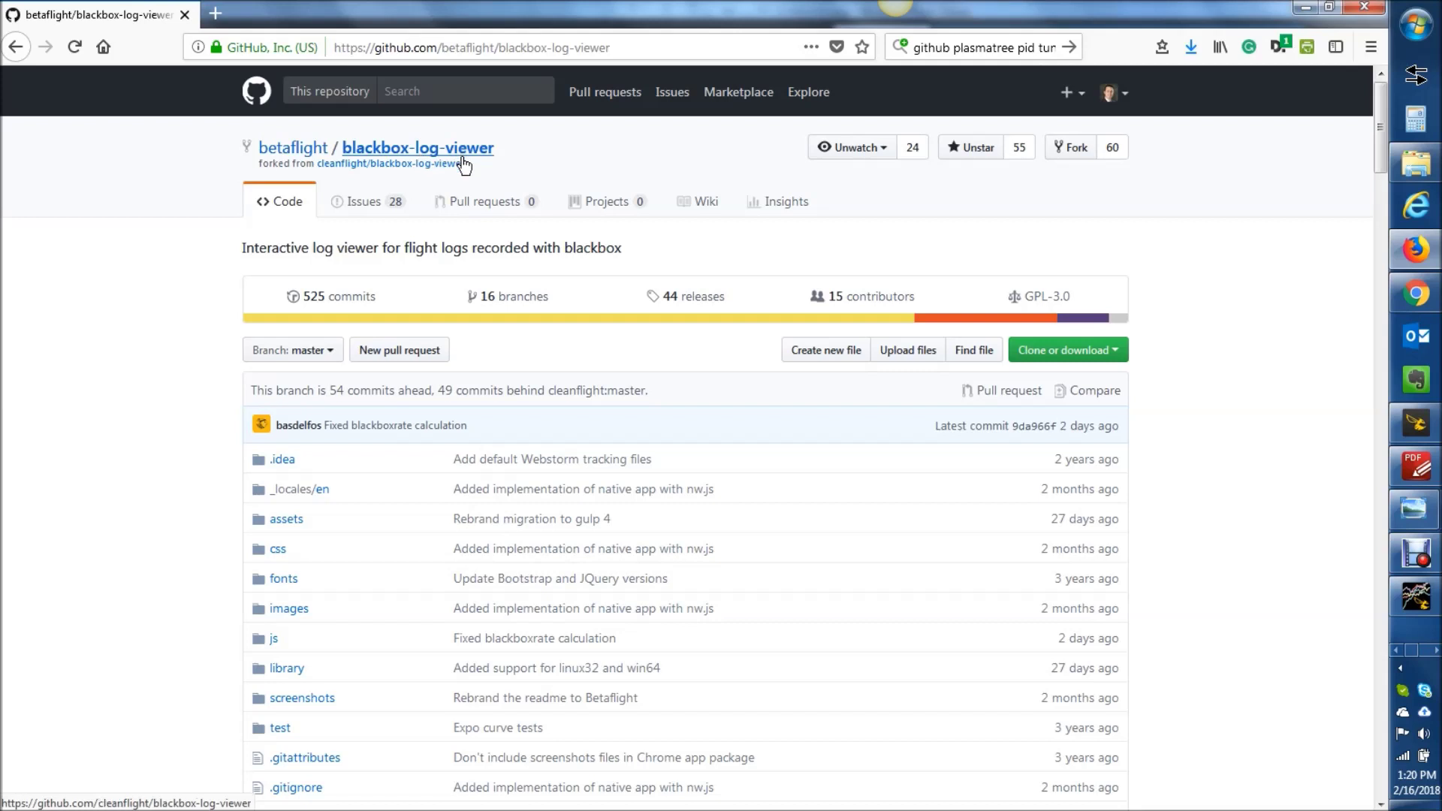
click(1099, 352)
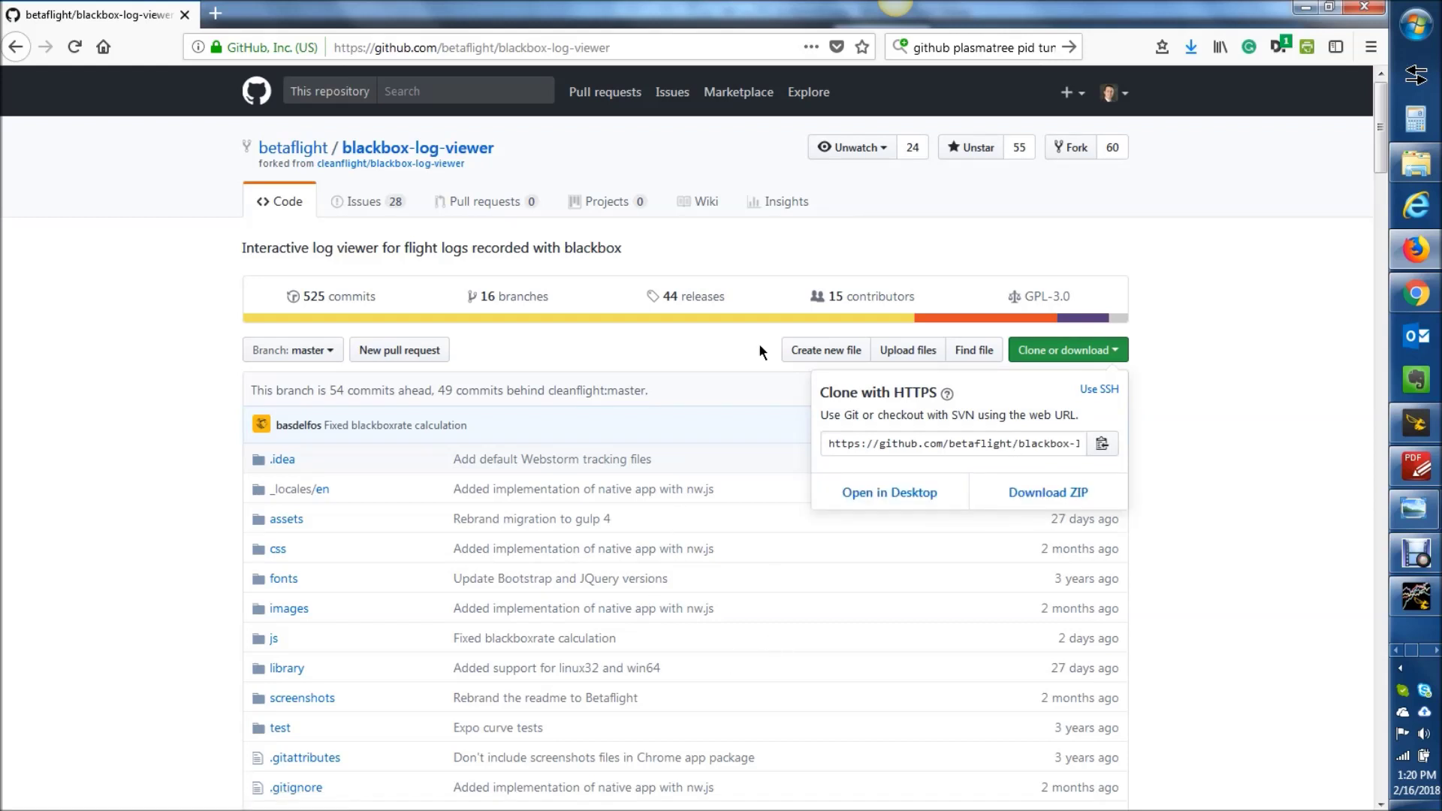
click(710, 299)
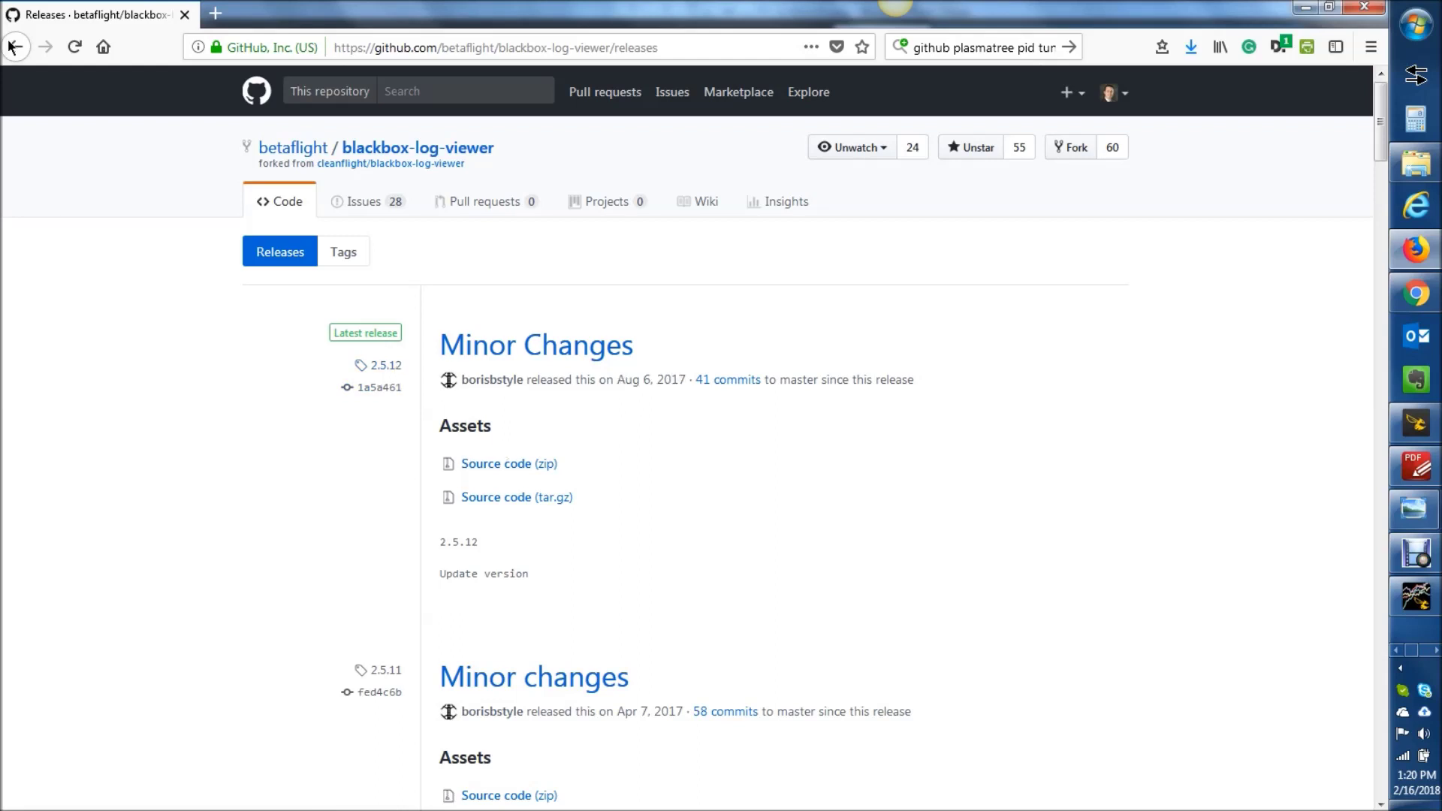
key(alt+Left)
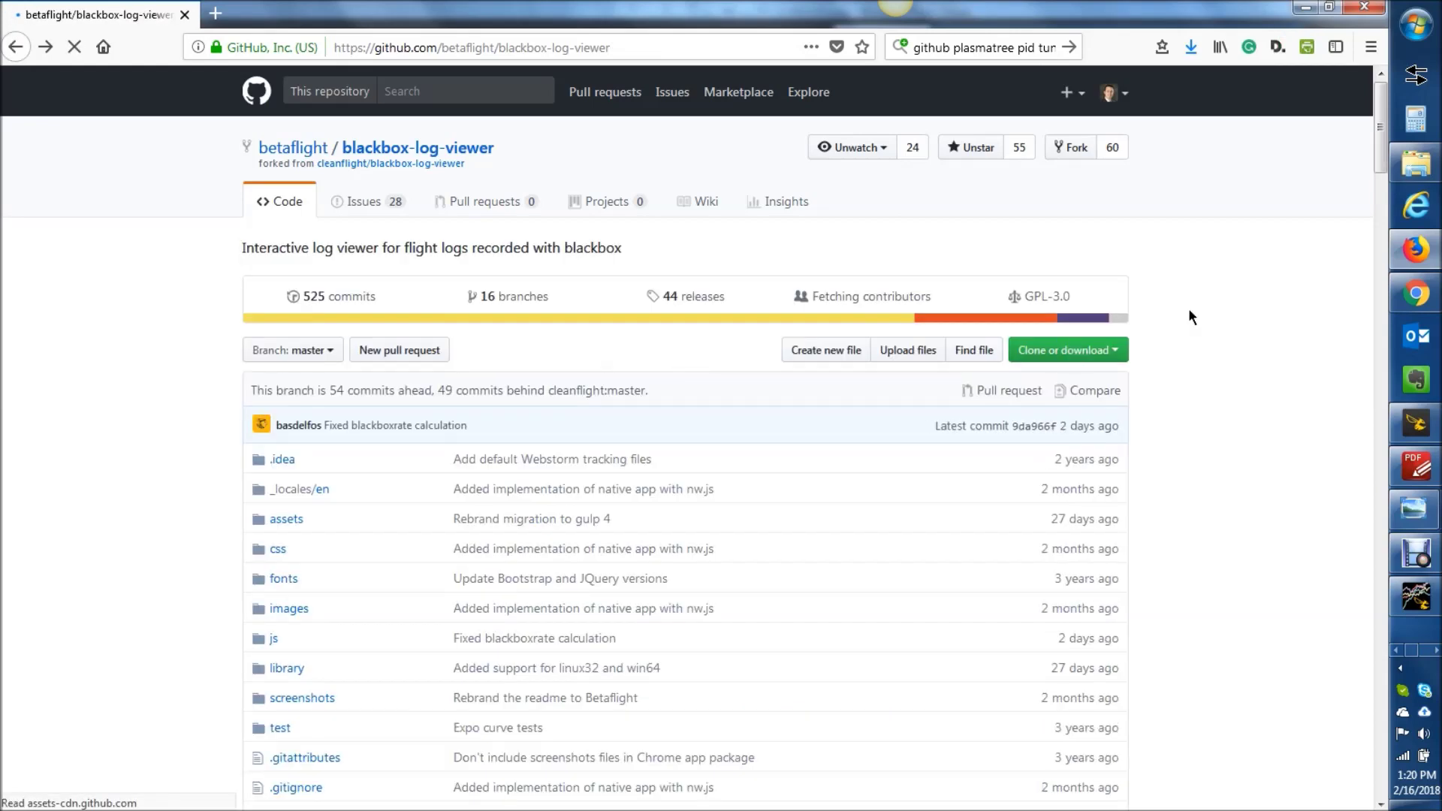
click(1416, 164)
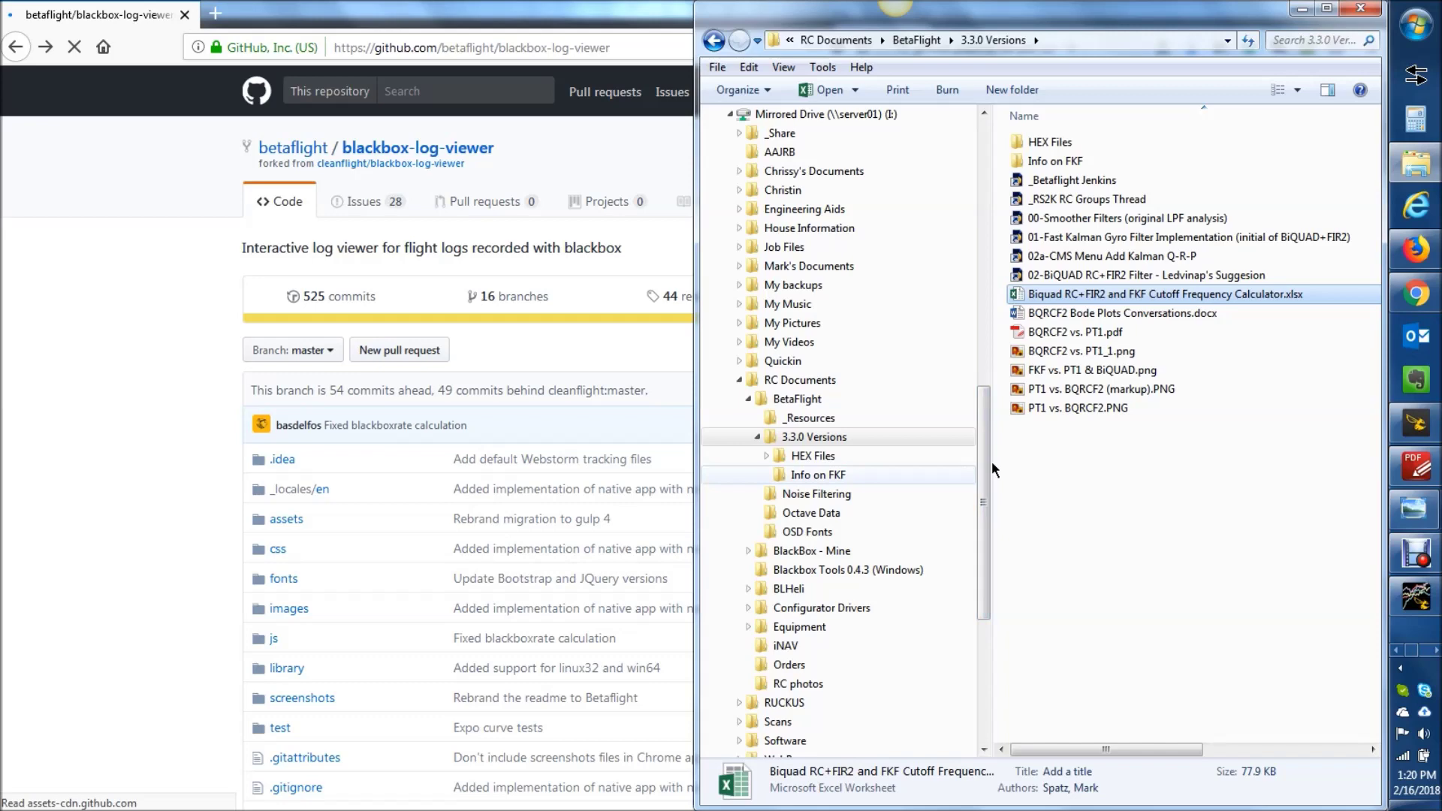
Step: Locate the 2-16-18 blackbox log viewer folder under C:\DropLocal\RC Configurators and view Chrome's extensions
scroll(985, 436, up, 9)
click(789, 266)
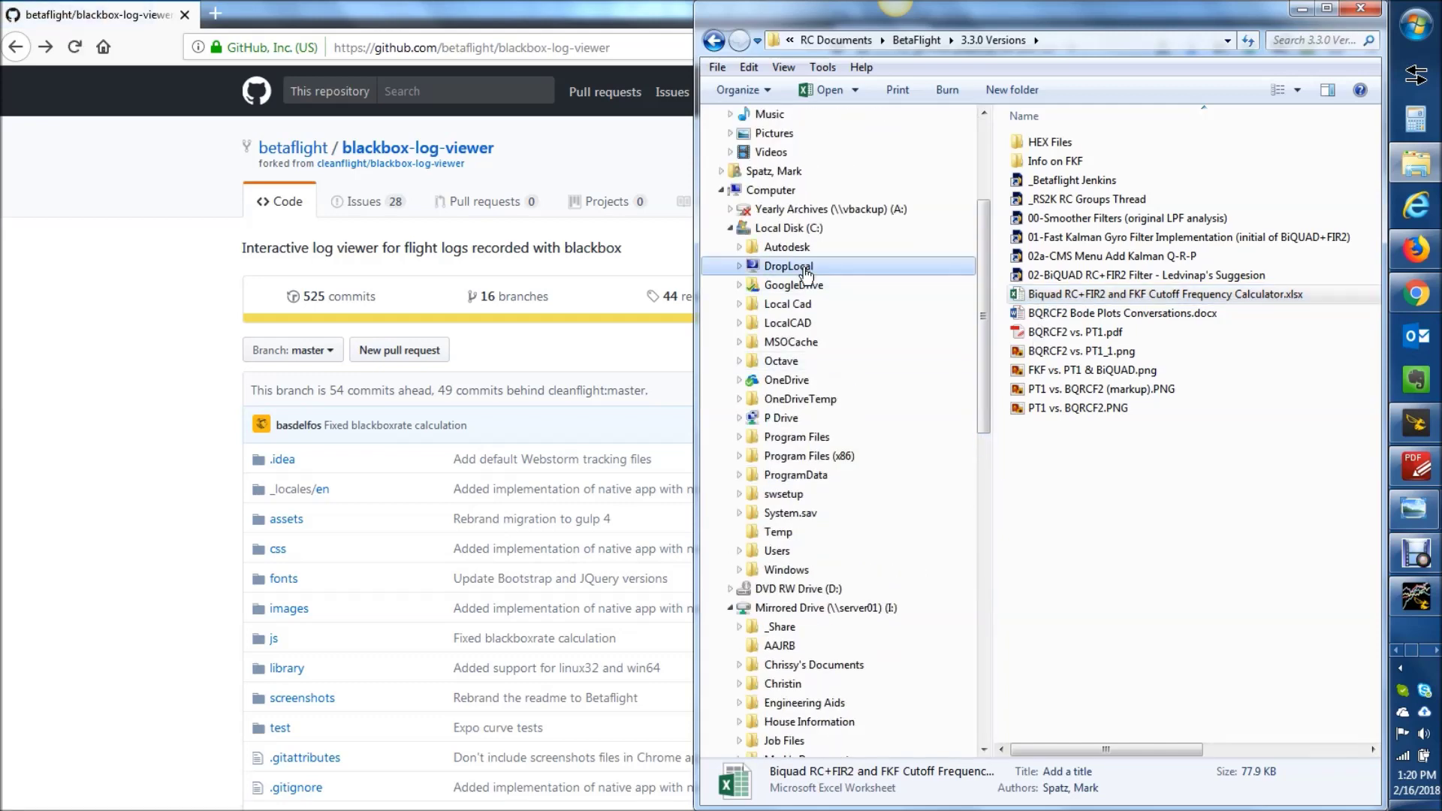
click(1069, 161)
double_click(1070, 162)
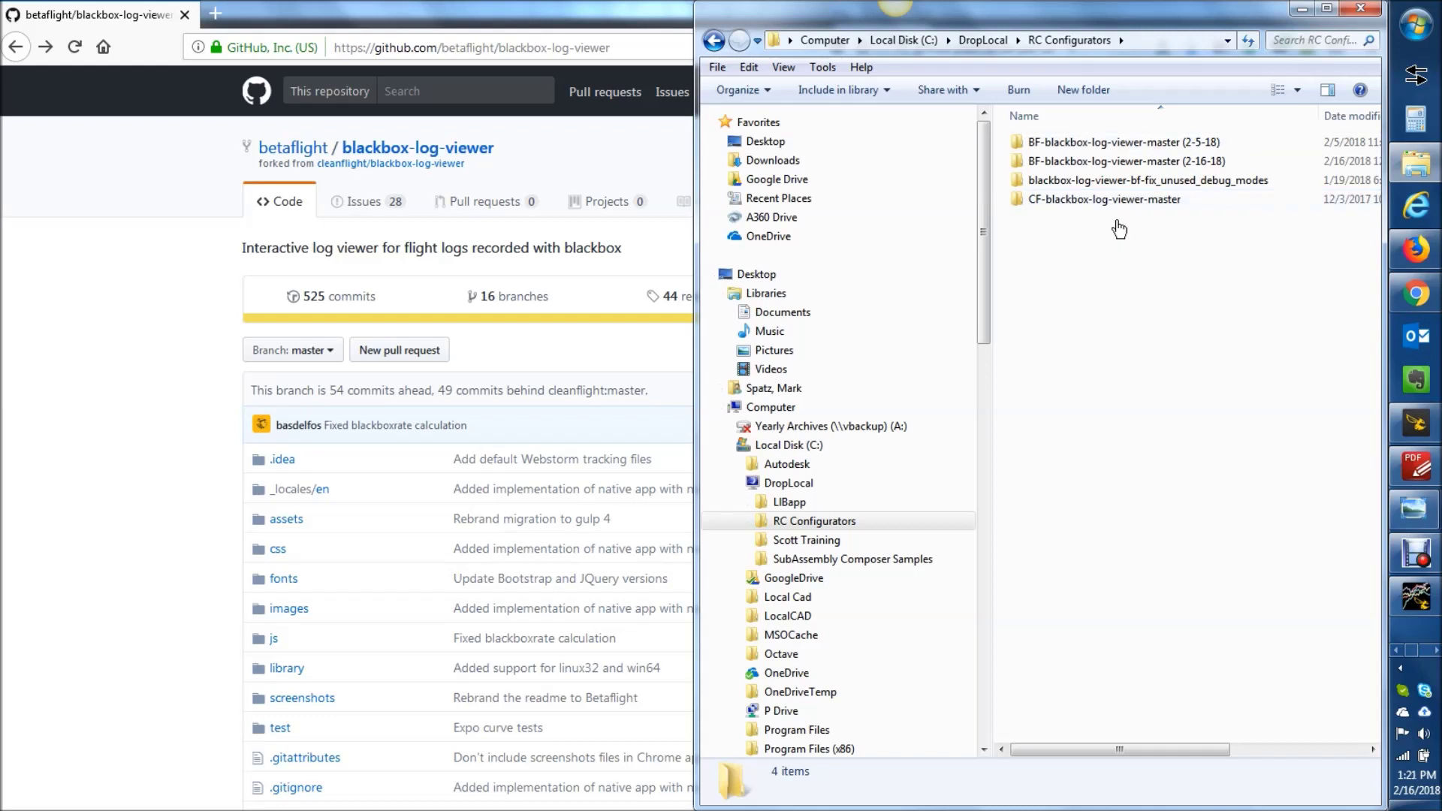
click(1104, 164)
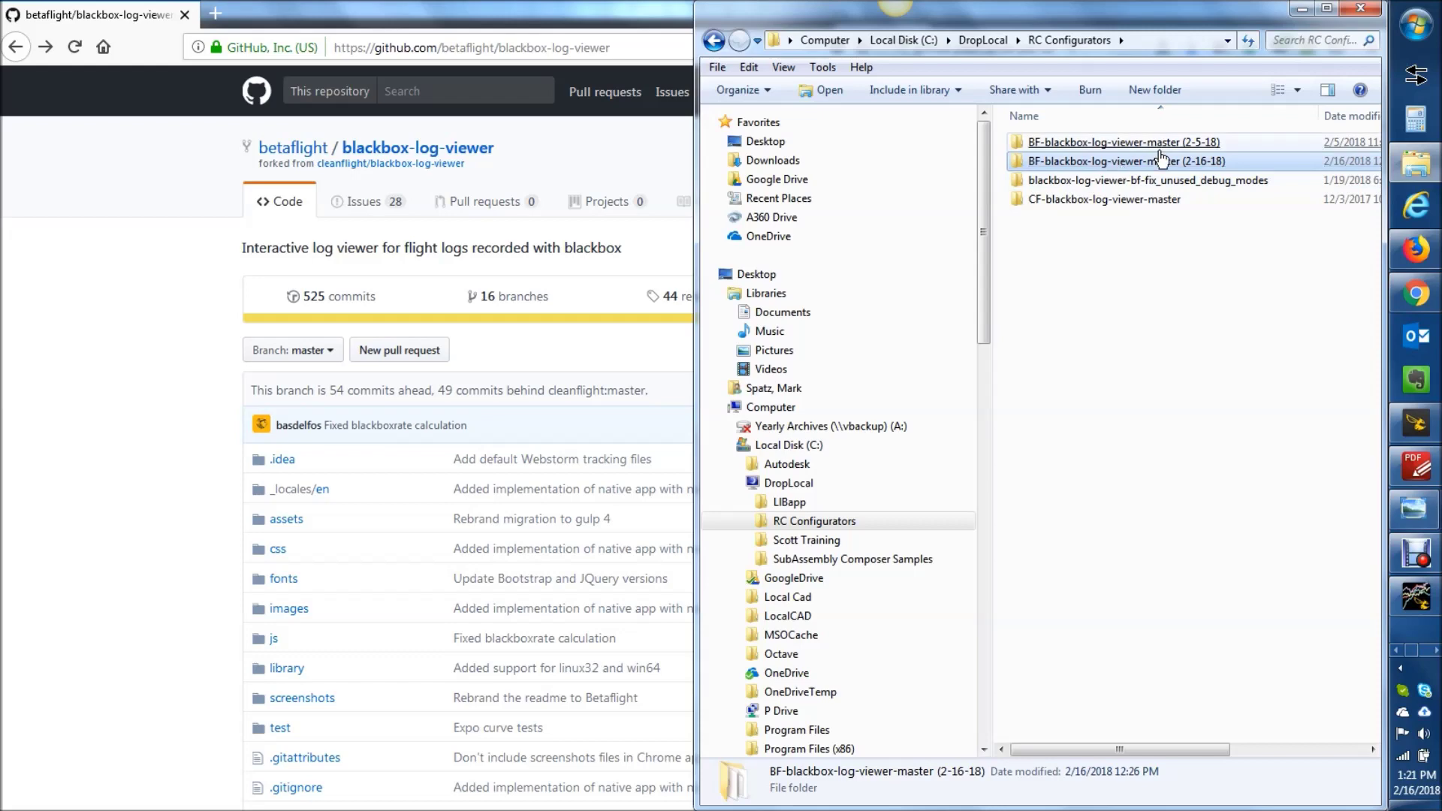
mouse_move(1207, 167)
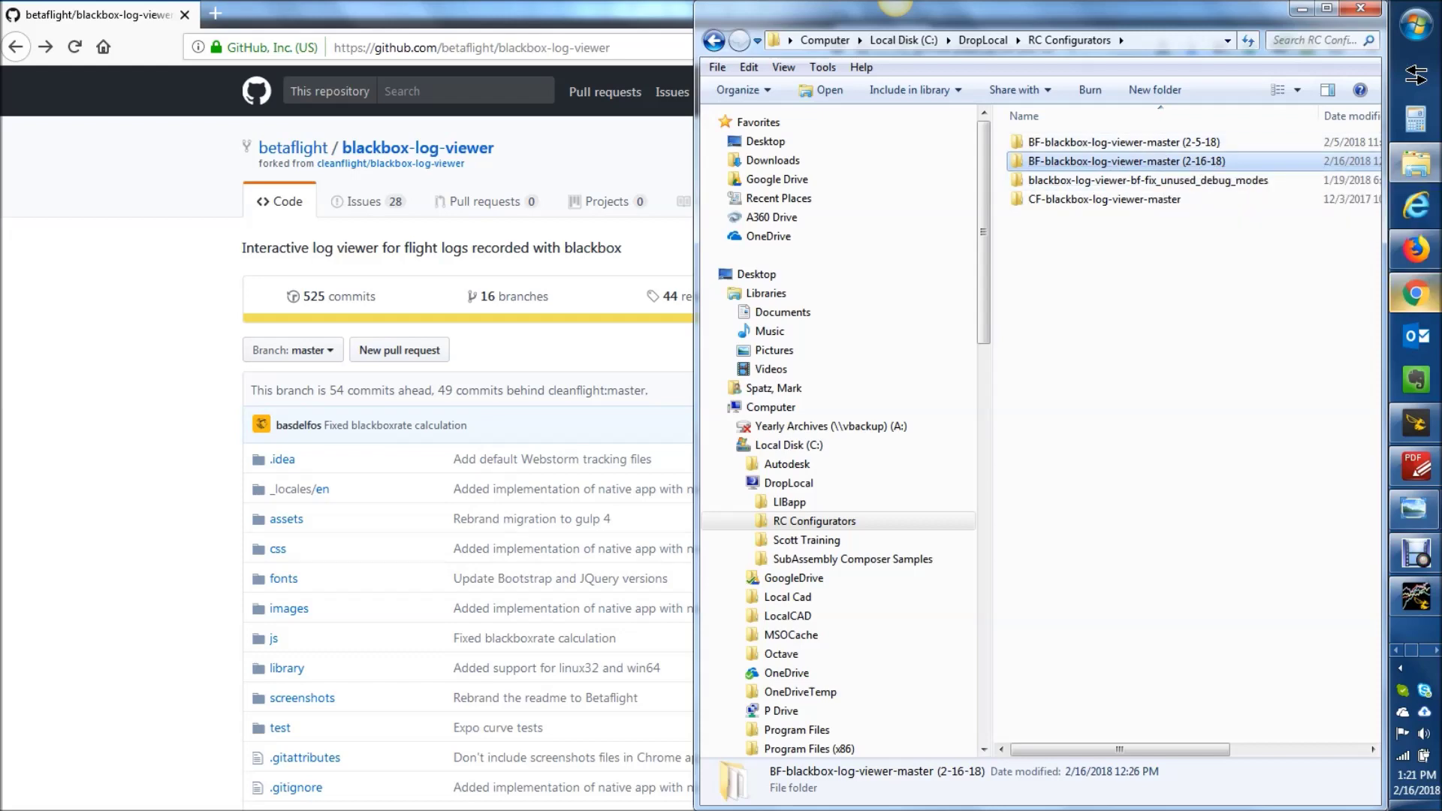
click(1422, 299)
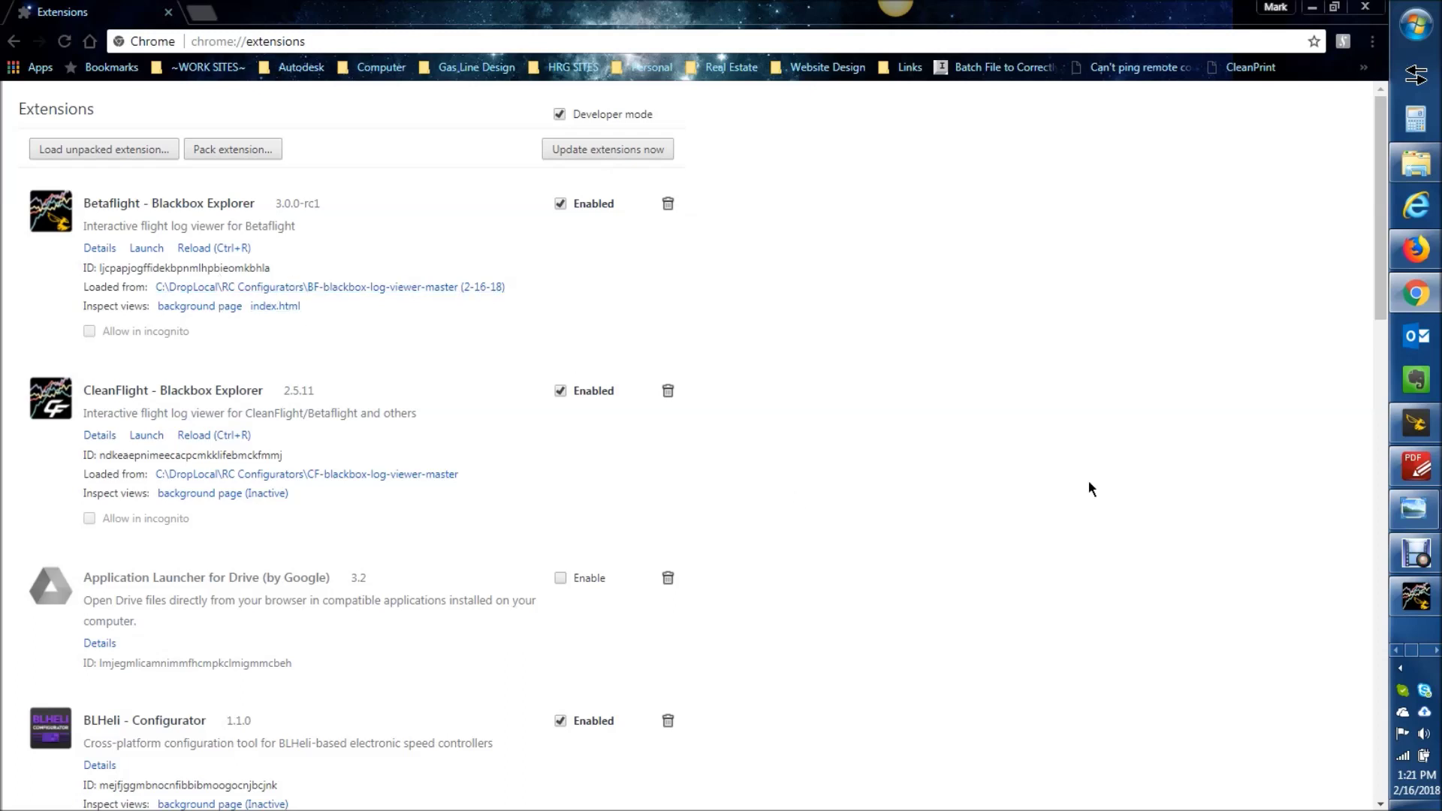
Step: Return to Blackbox Explorer and move the #608 Filter Testing log playback to 00:10.088
click(1416, 598)
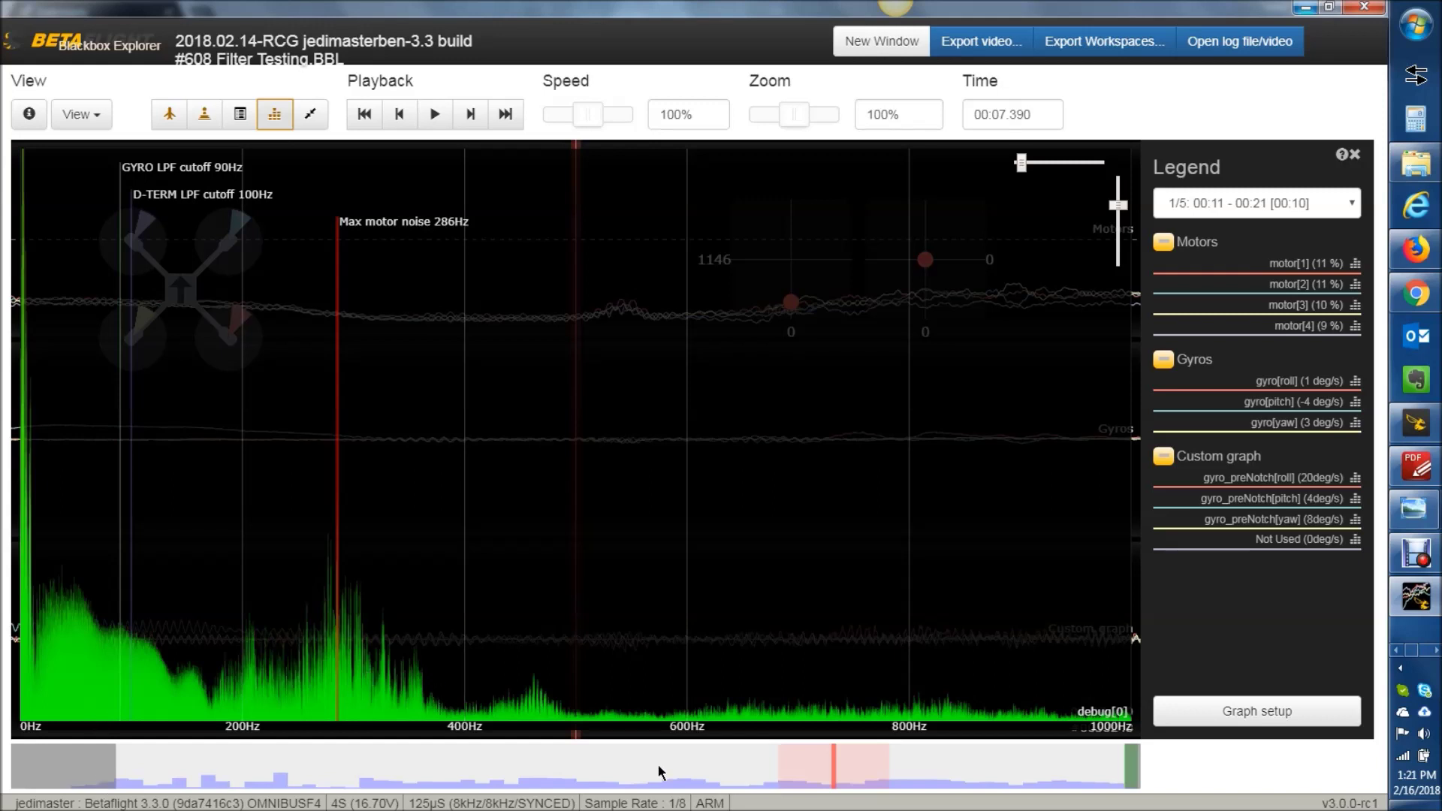
click(1038, 766)
Step: Scrub the #608 log to 00:08.884 and redisplay the roll gyro noise spectrum
drag(1038, 766, 1133, 763)
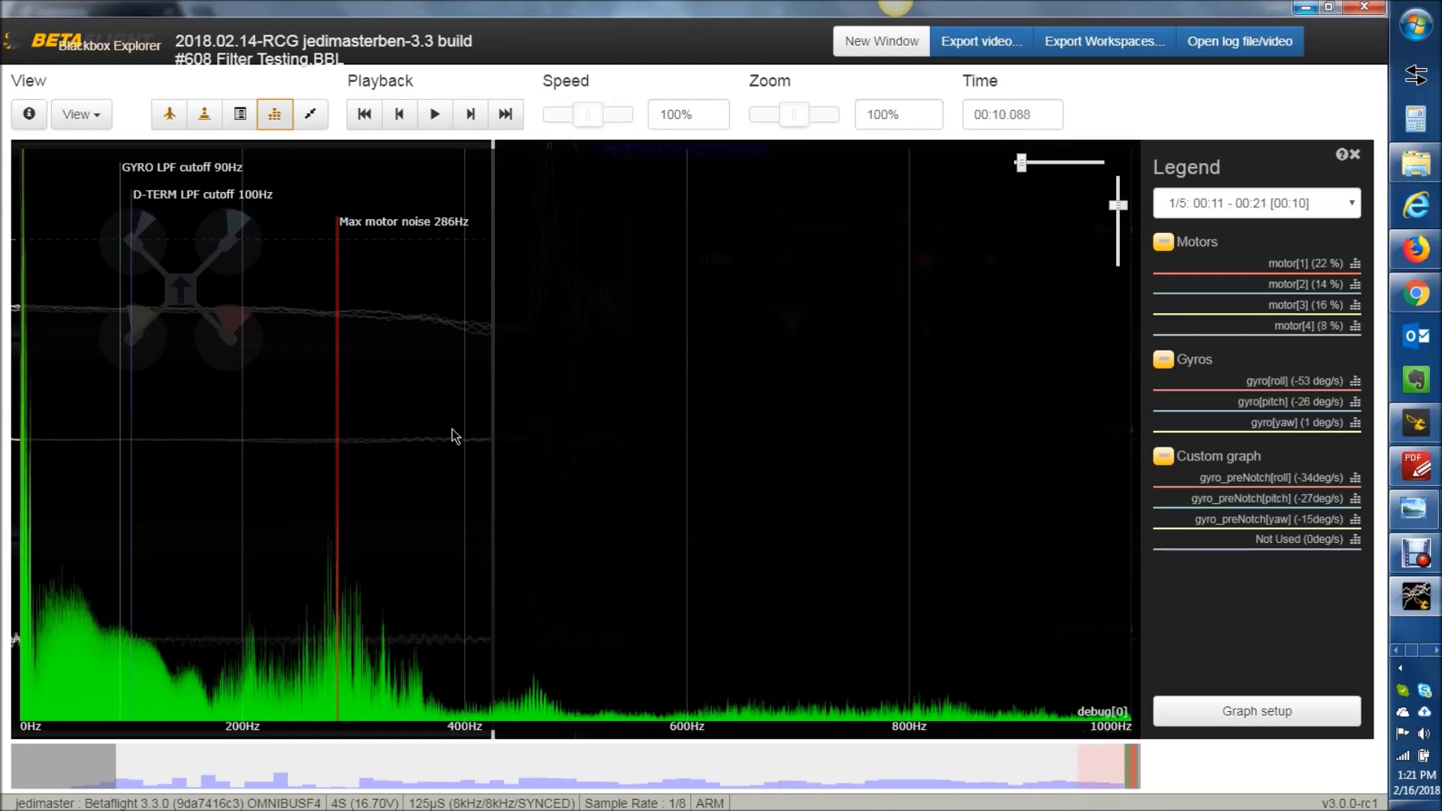
click(1111, 768)
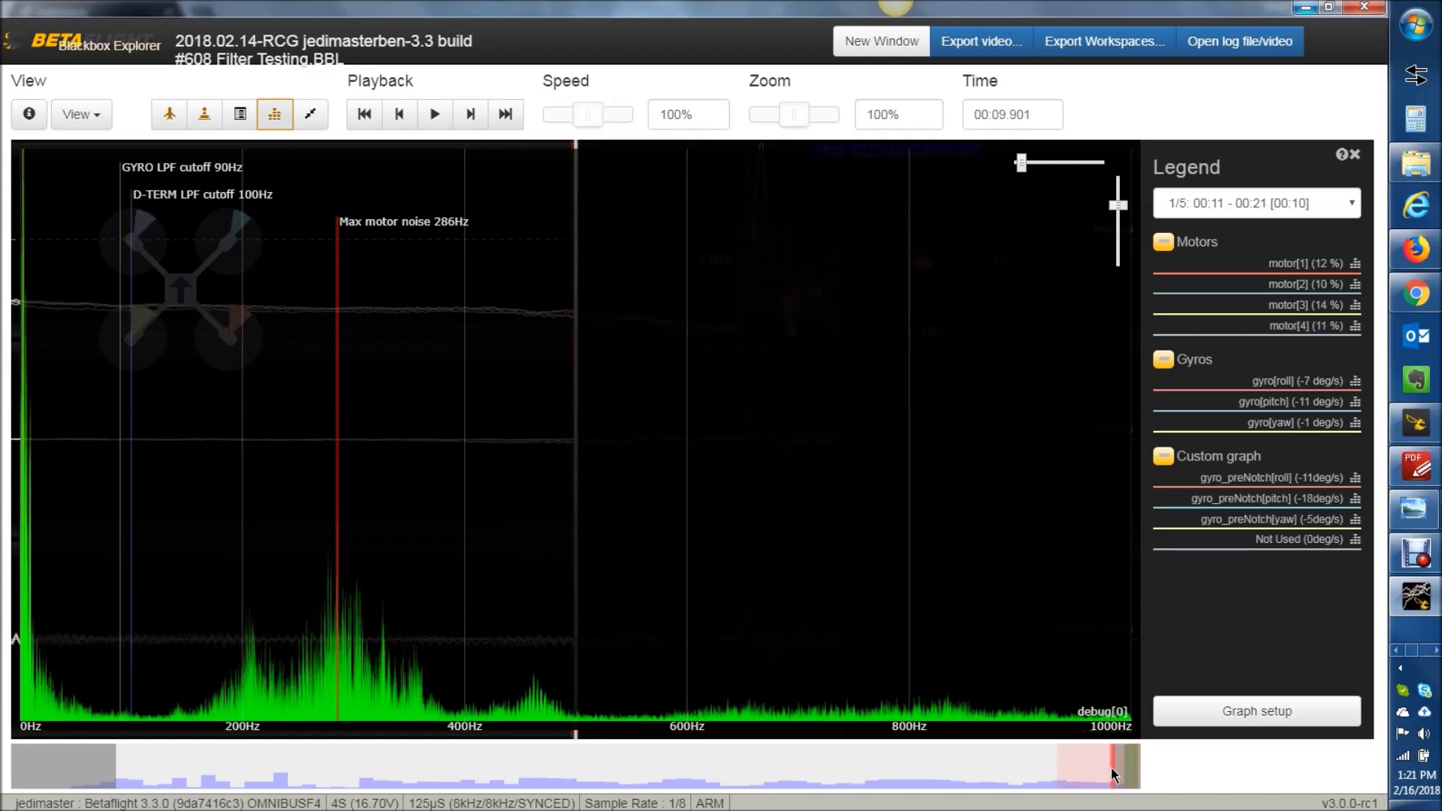
click(276, 115)
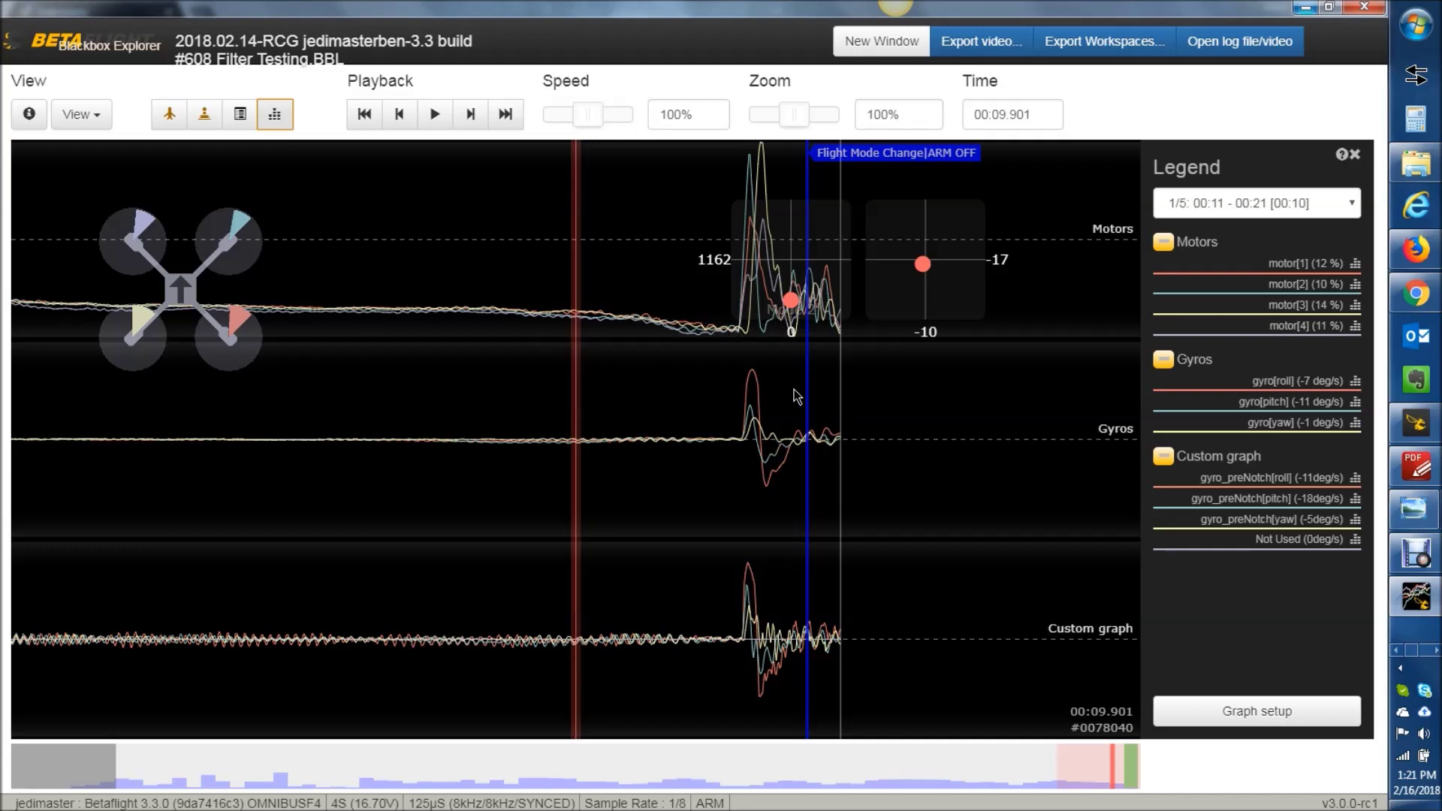
drag(452, 581, 797, 548)
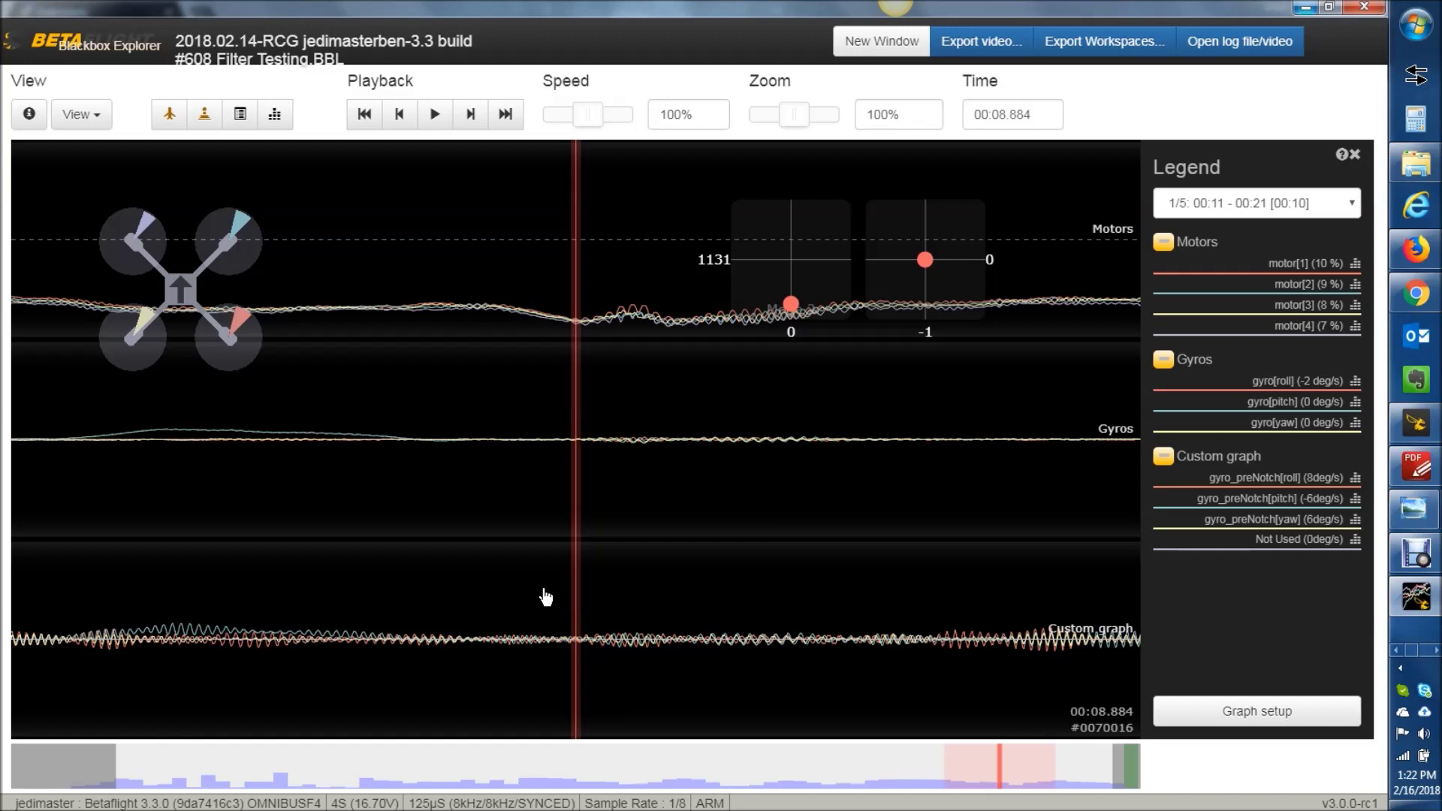
click(1307, 482)
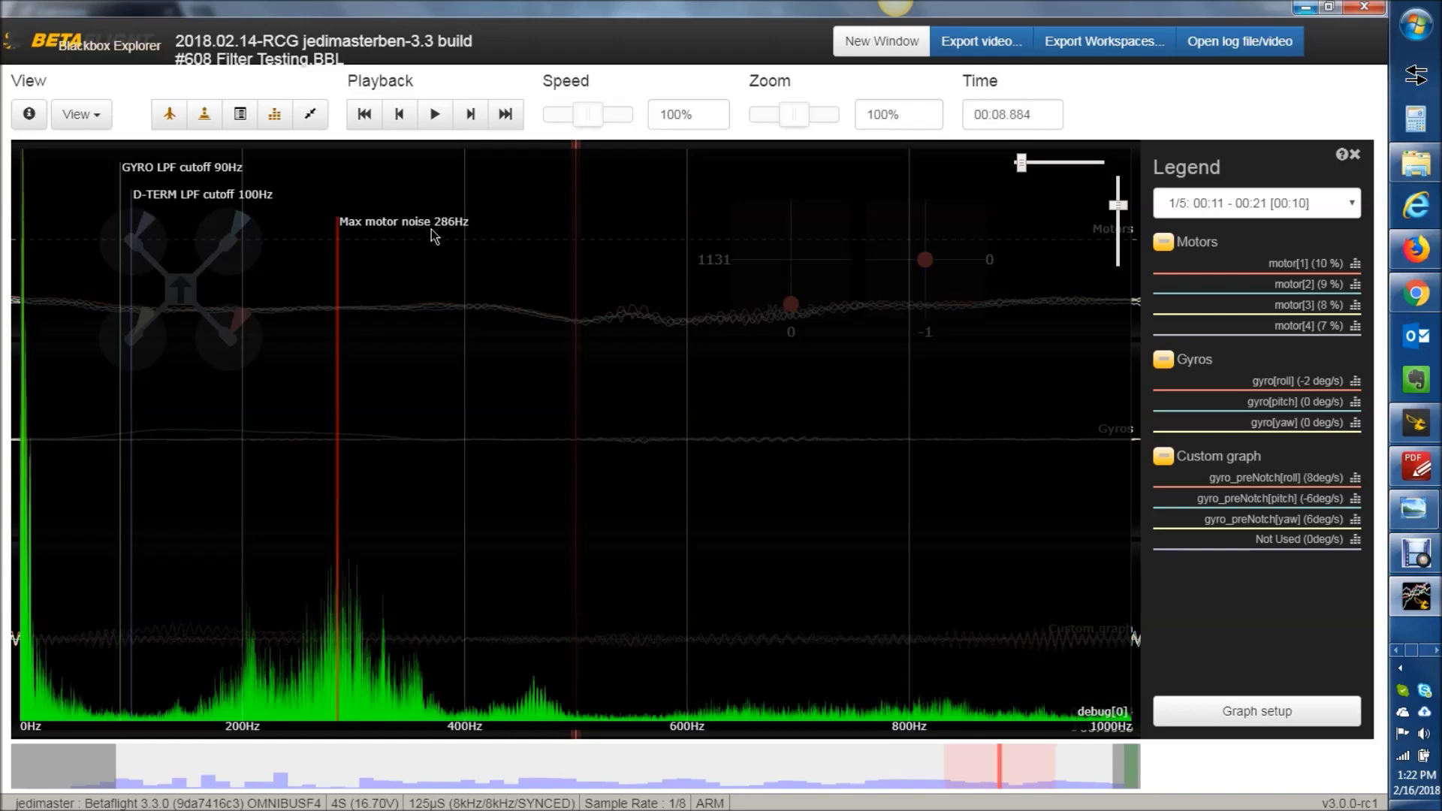
Step: Consult the Excel cutoff frequency chart before entering the new filter value
click(1416, 422)
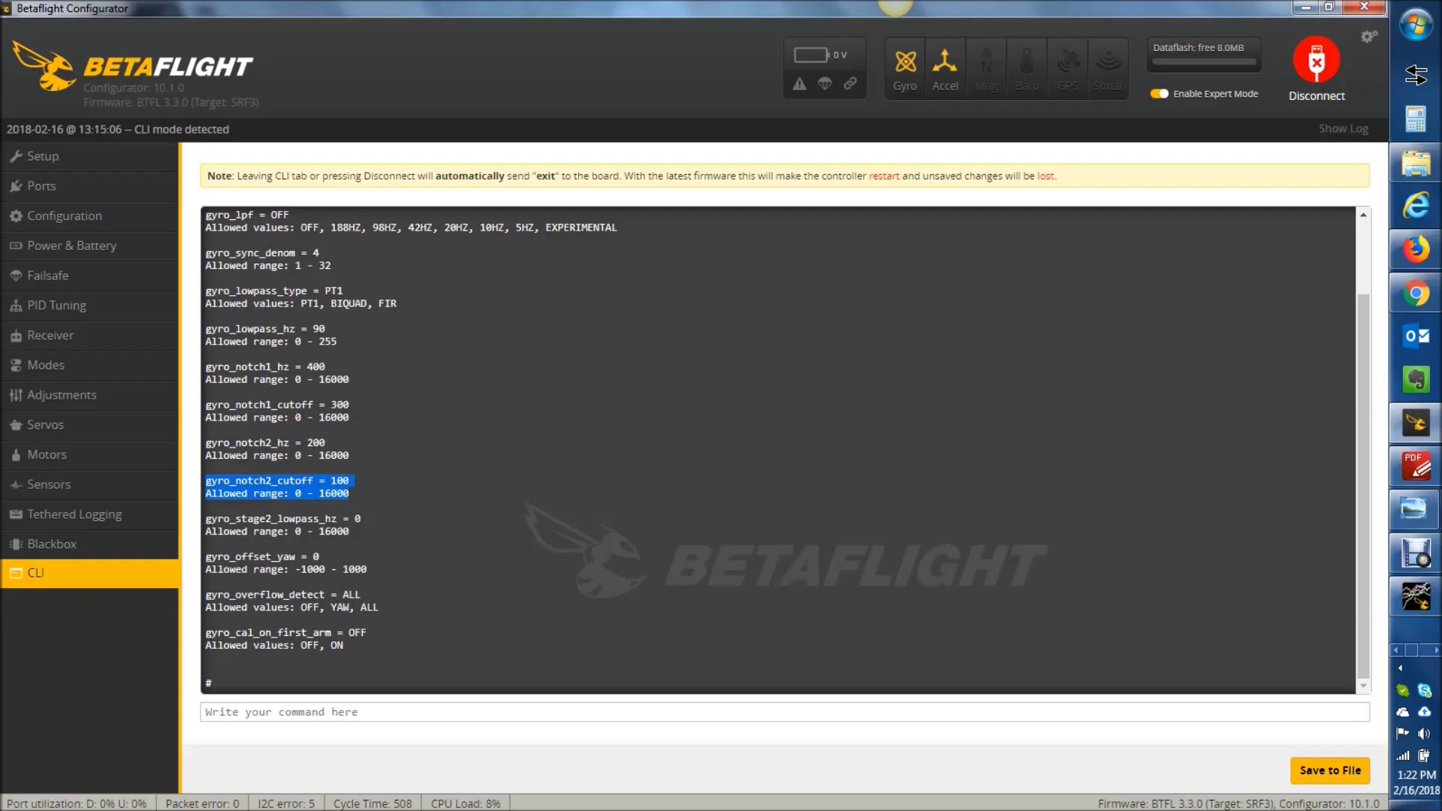
click(307, 719)
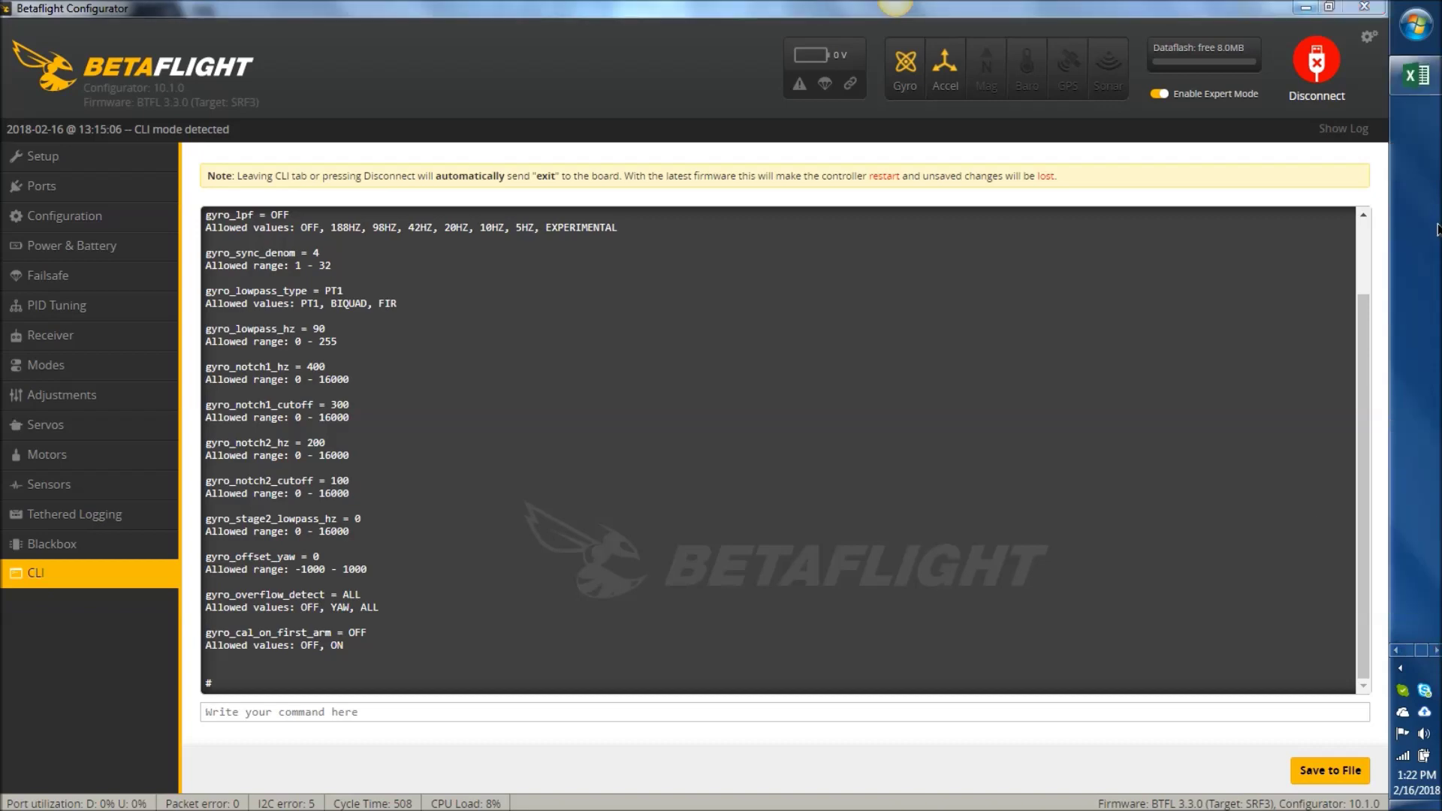
scroll(1419, 56, down, 2)
click(1417, 74)
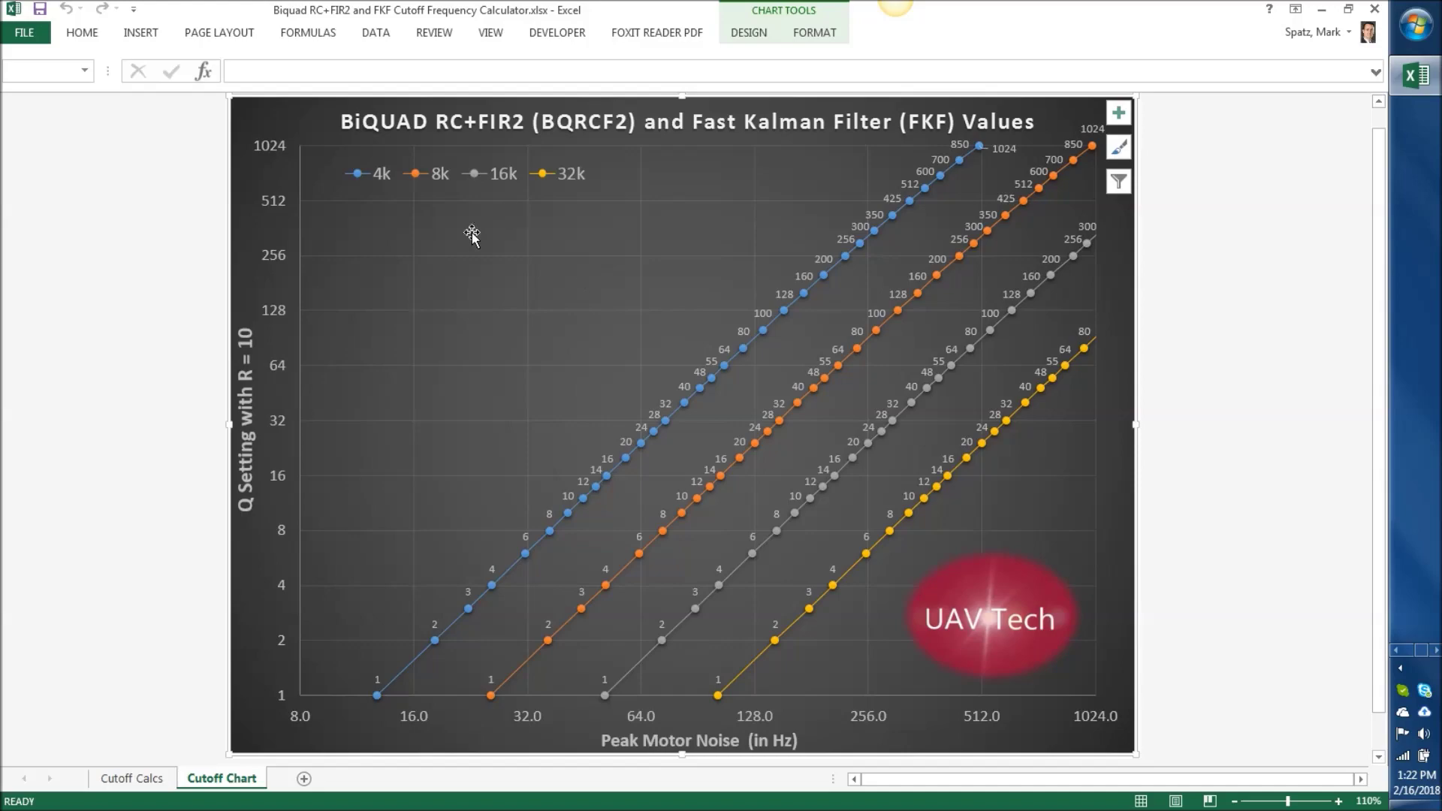
click(1323, 9)
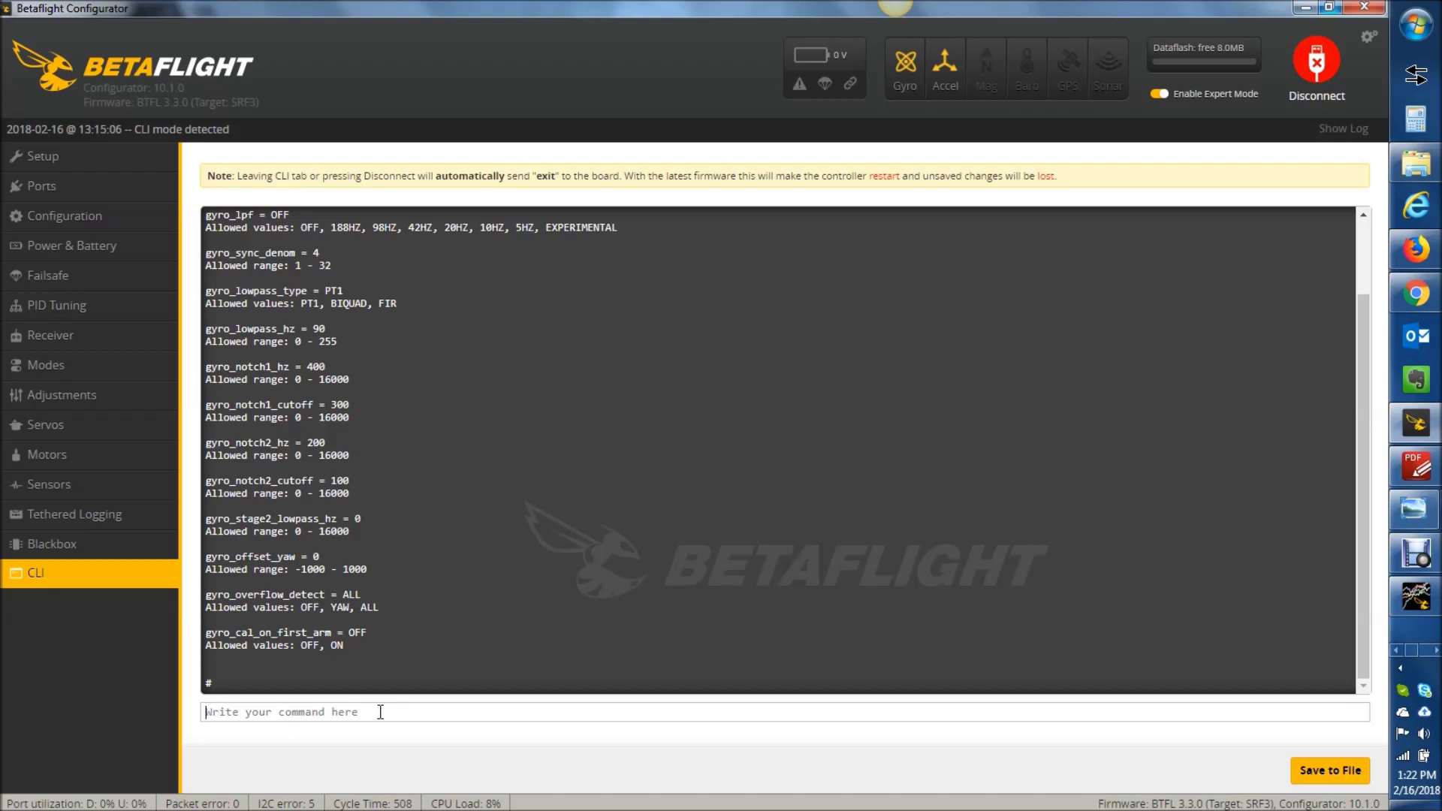
Step: Set gyro_stage2_lowpass_hz to 280 in the CLI and save to the flight controller
text(set gyro_)
text(stage)
text(2+)
text(lowpass_)
text(hz)
text(=280)
key(Return)
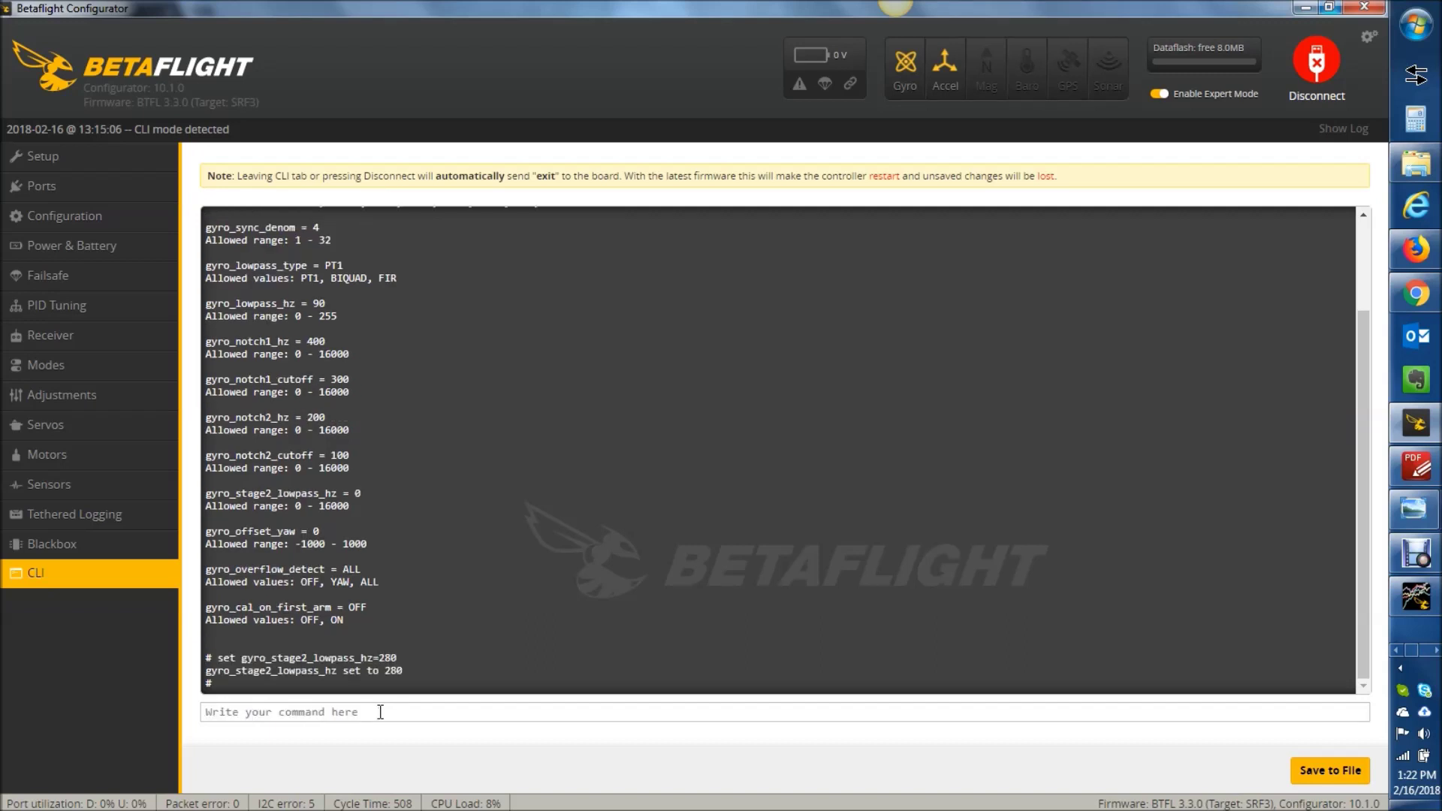
text(save)
key(Return)
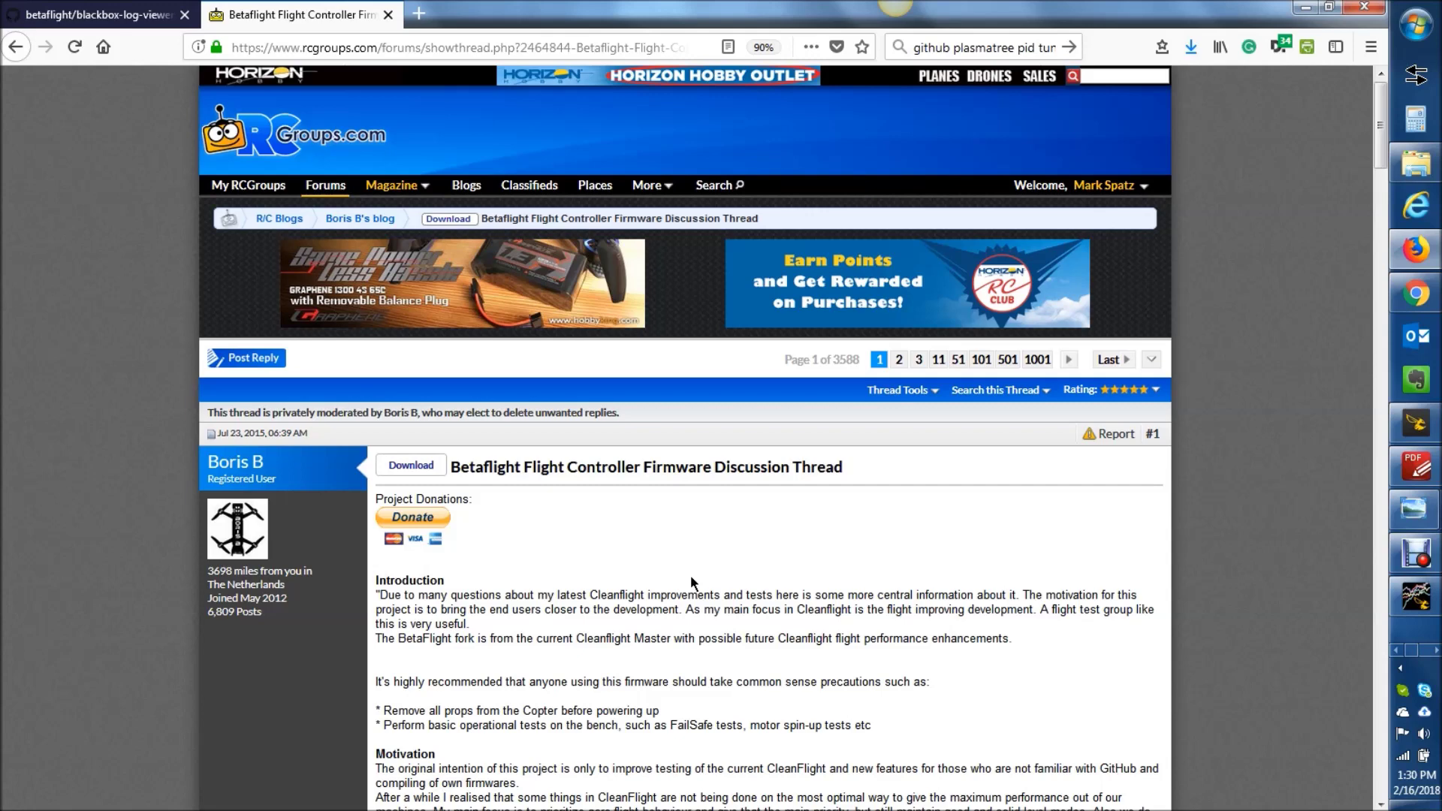
Step: Jump to the last page of the RCGroups Betaflight discussion thread
click(1127, 364)
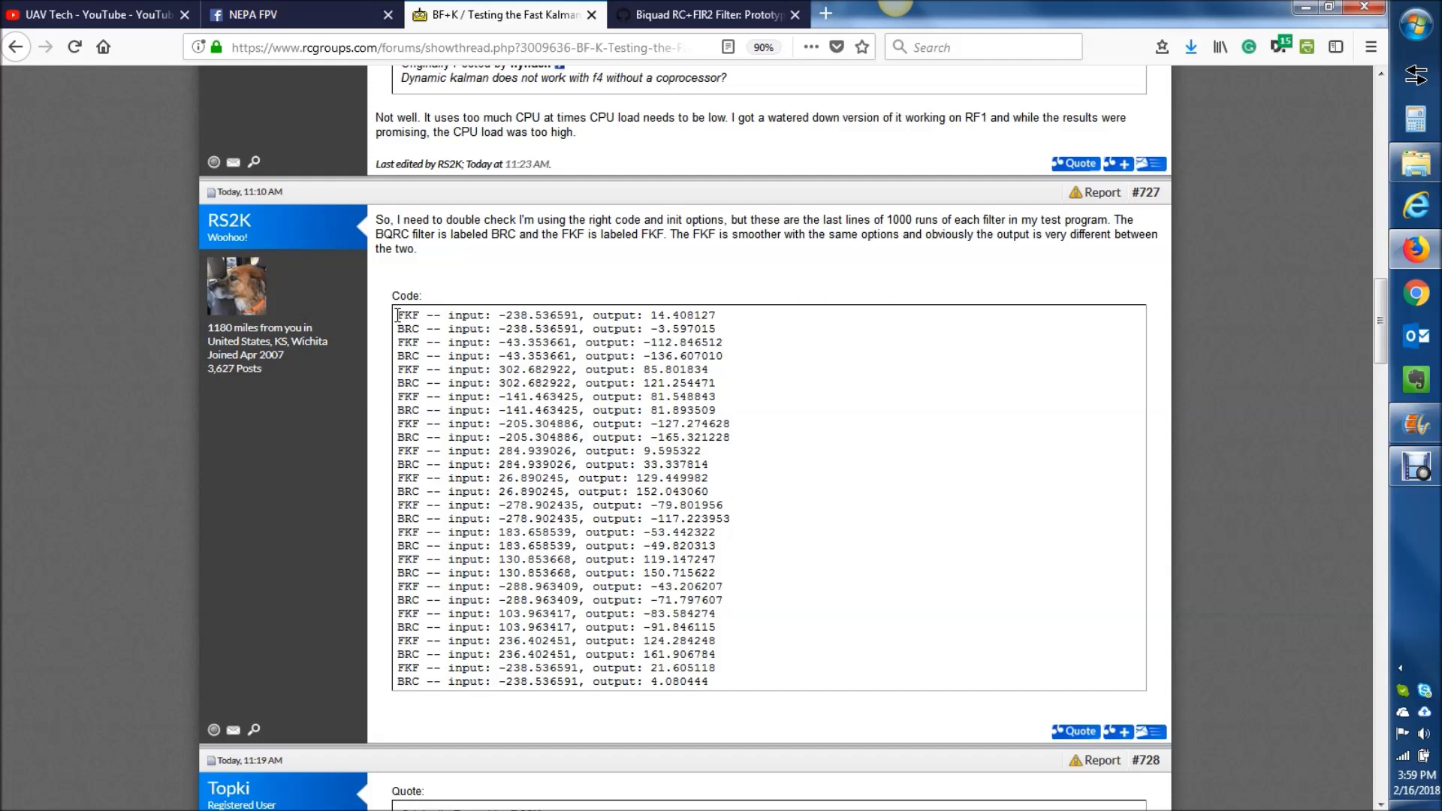
Step: Highlight the FKF and BRC outputs for input 183.658539, then switch to GitHub issue #5214
drag(398, 532, 730, 539)
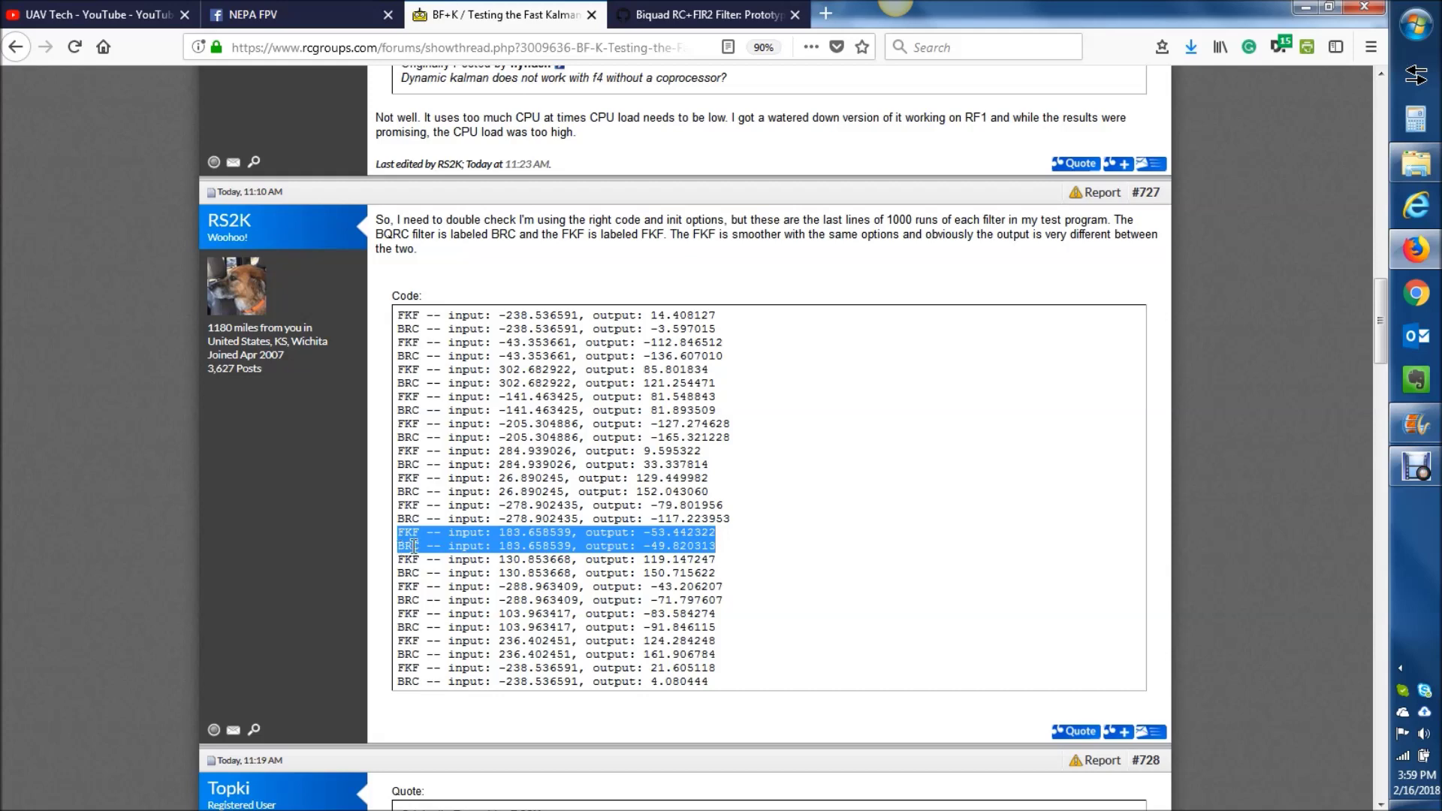
key(ctrl+Tab)
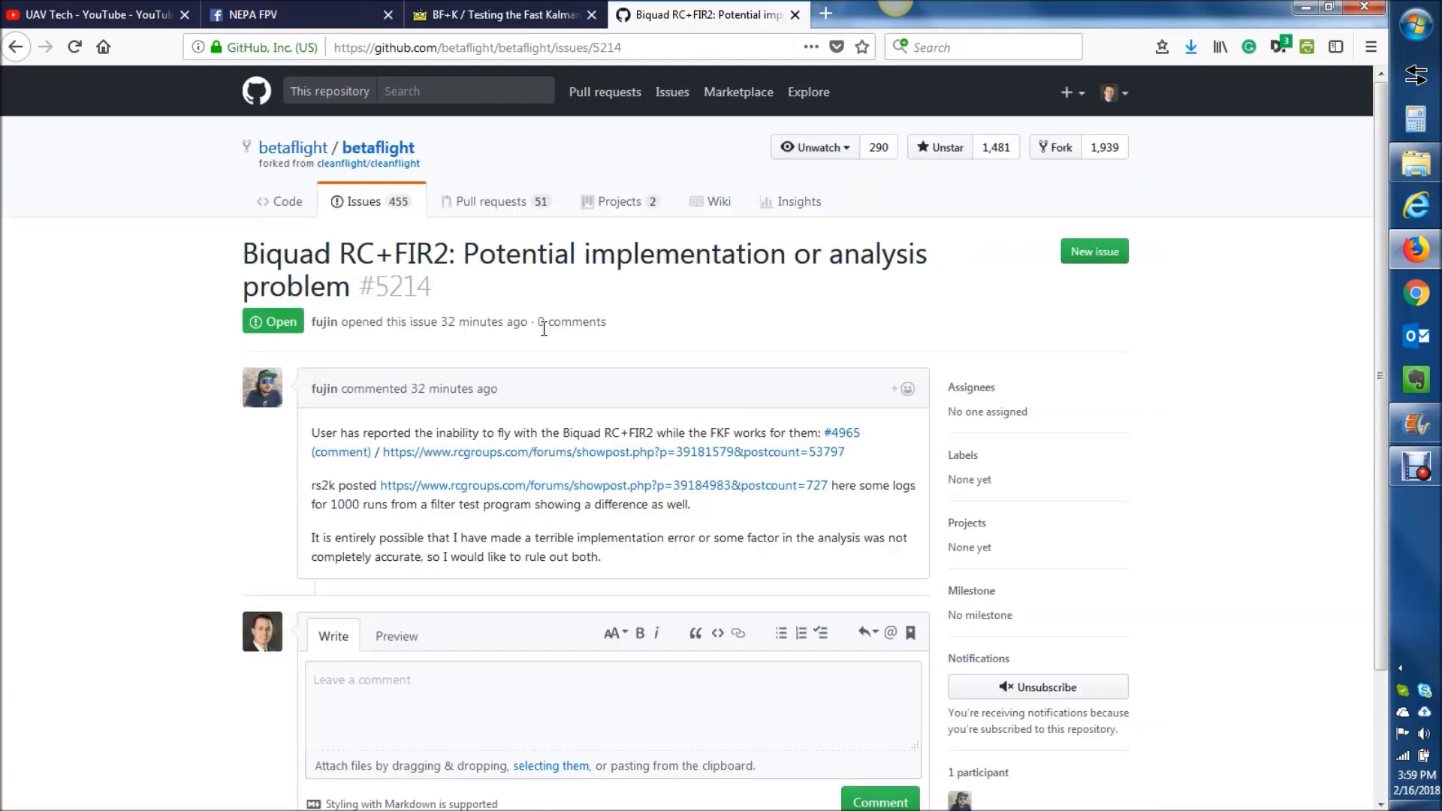